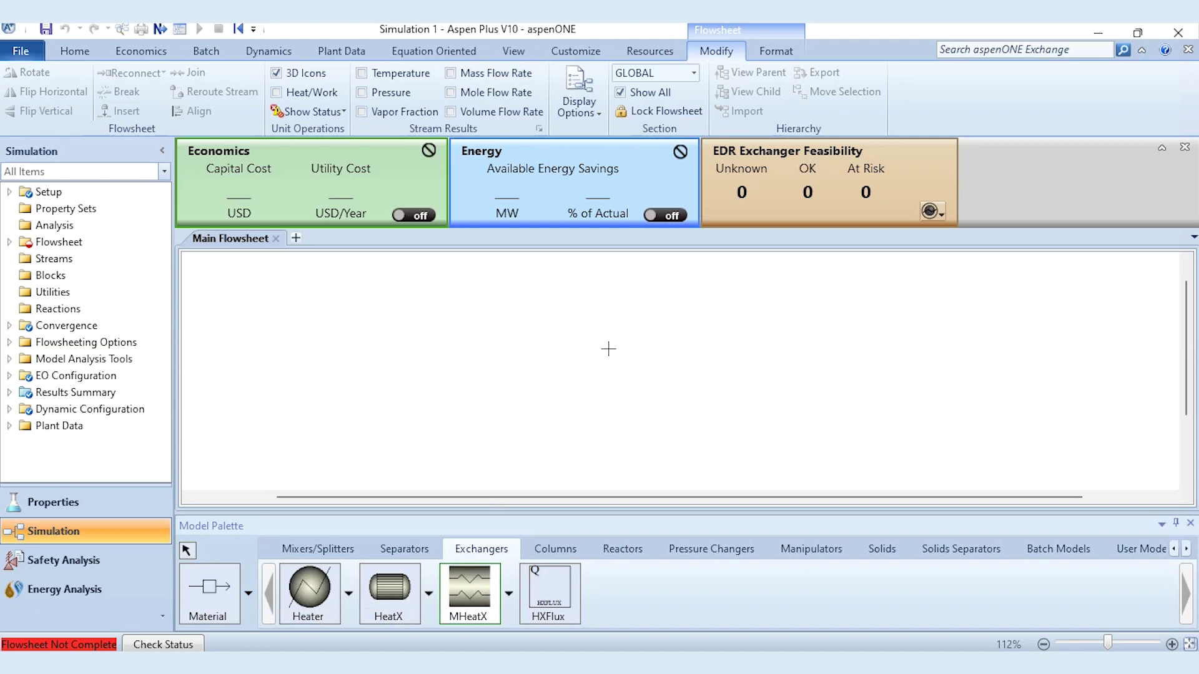
Place an MHeatX exchanger block in the middle of the flowsheet and enlarge its icon to roughly twice the size.
right_click(720, 358)
left_click(624, 367)
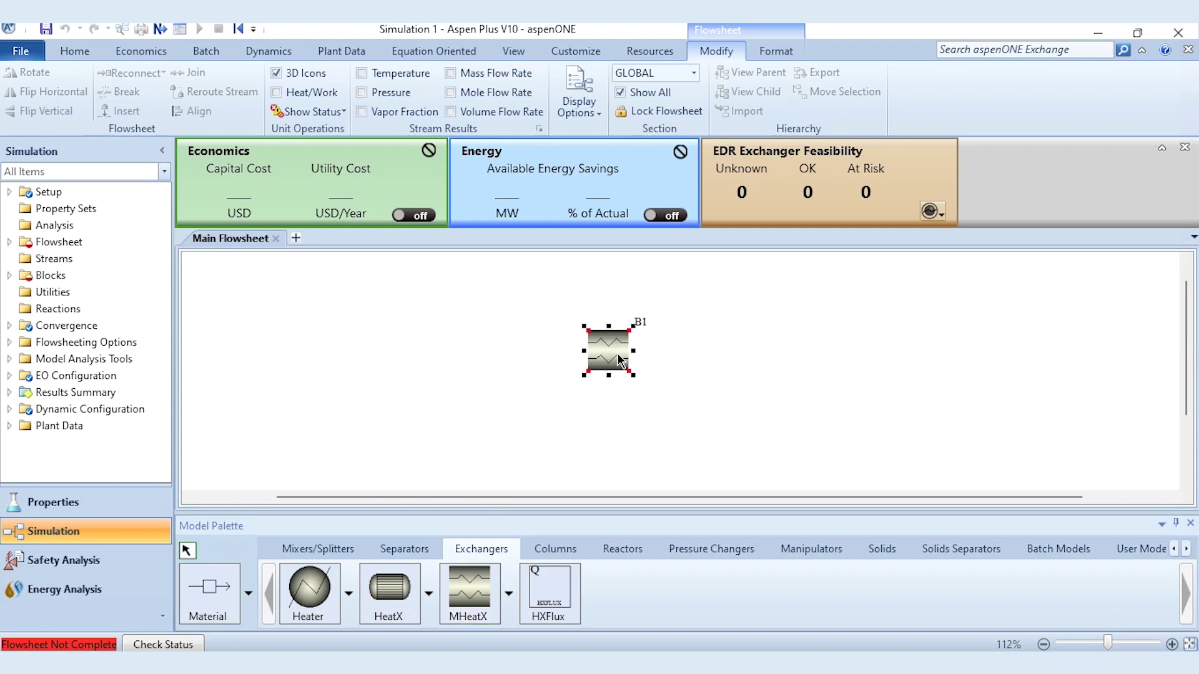
left_click_drag(631, 372, 685, 404)
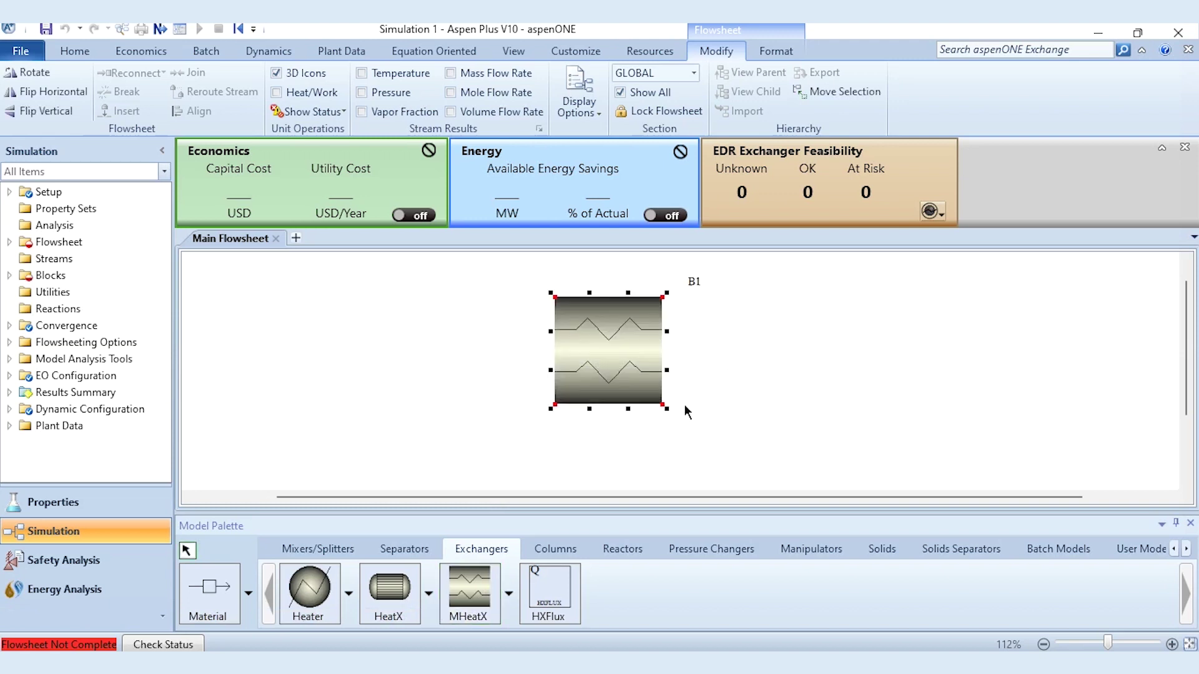
left_click(767, 391)
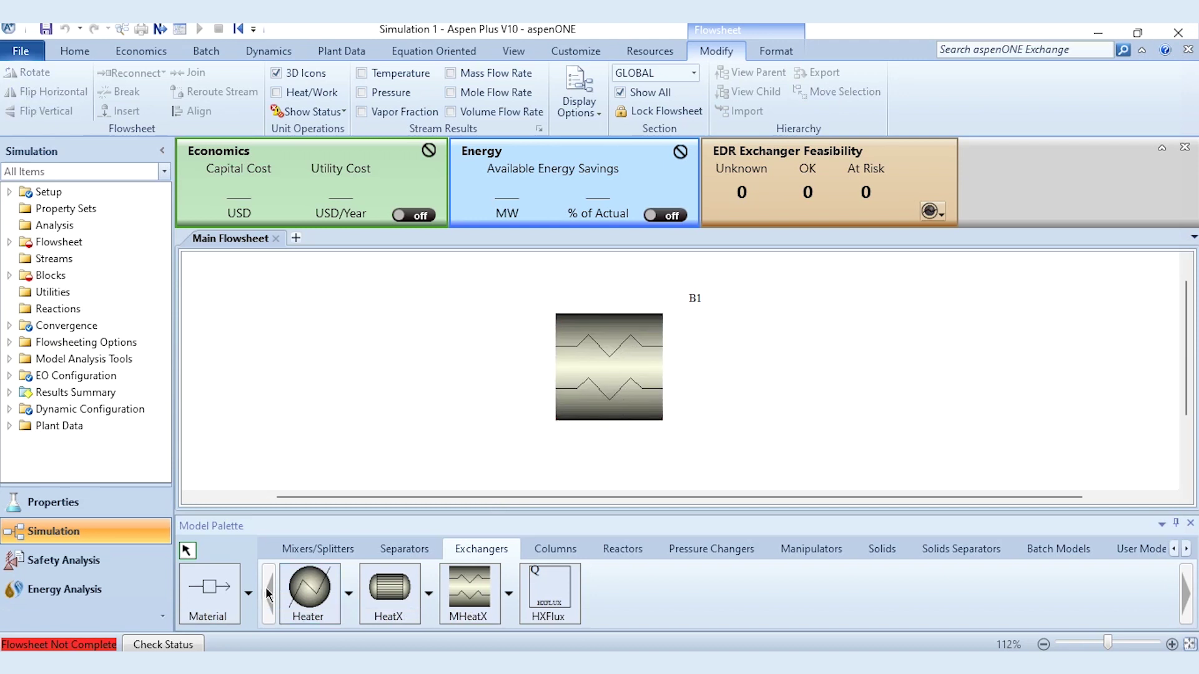
Draw a material feed stream into the exchanger's hot inlet on its left side and another into the inlet on top.
left_click(206, 608)
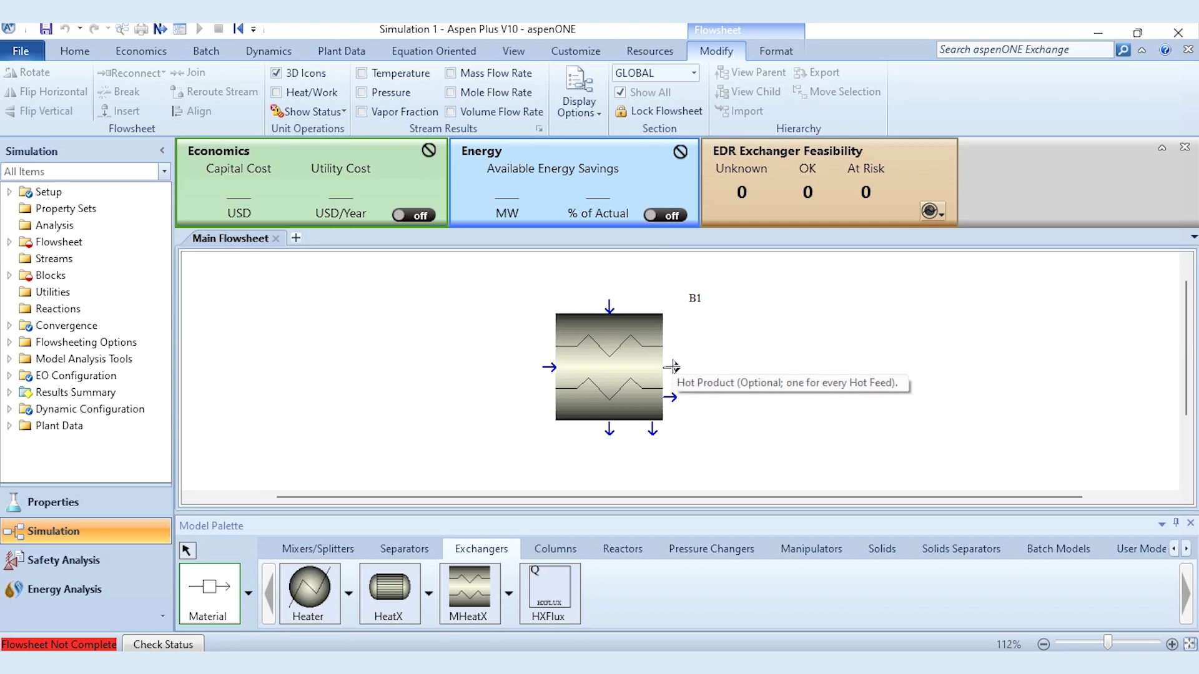
left_click(541, 367)
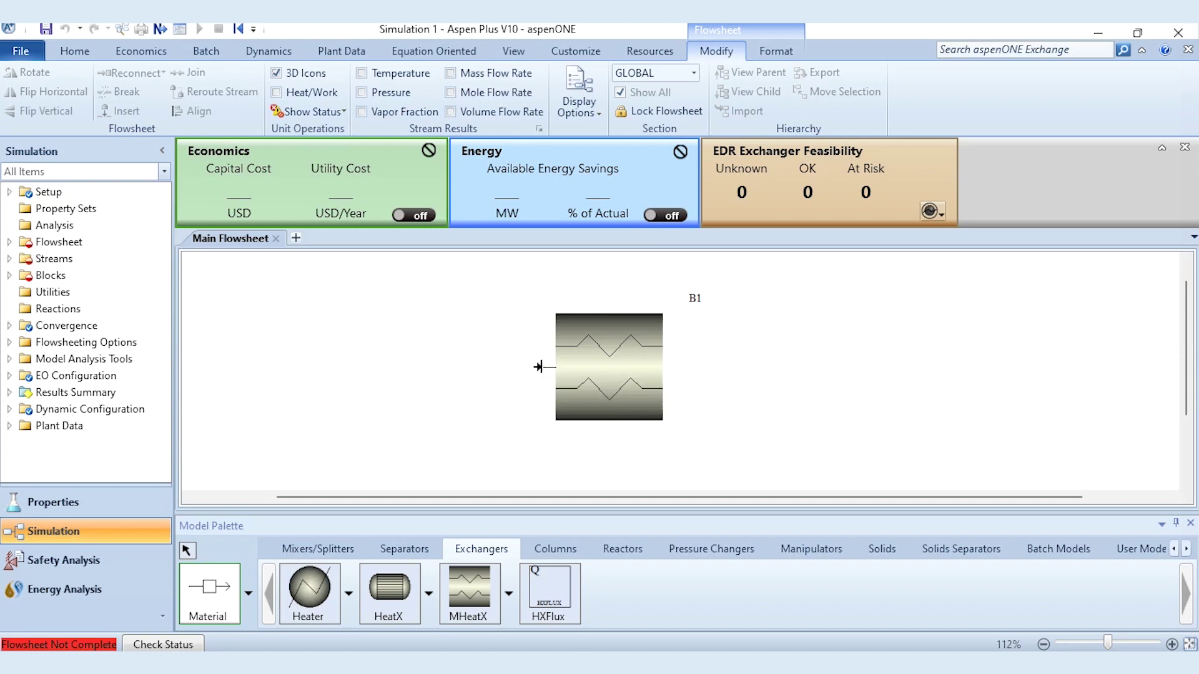
left_click(374, 368)
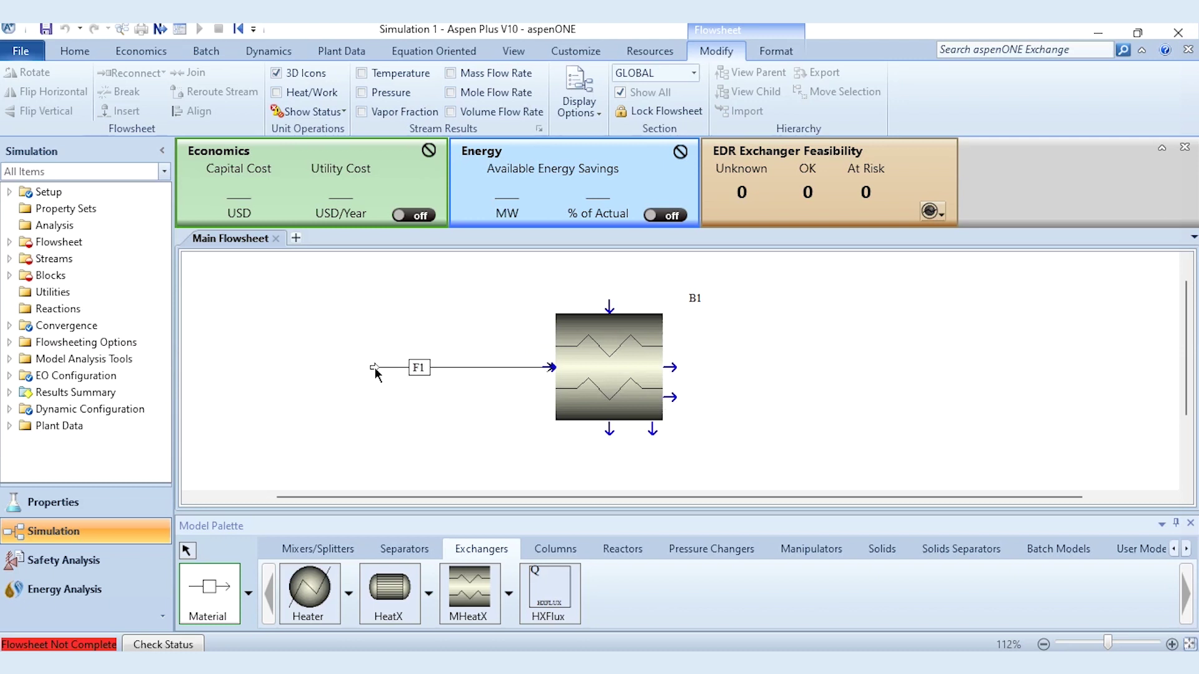
left_click(606, 301)
left_click(407, 263)
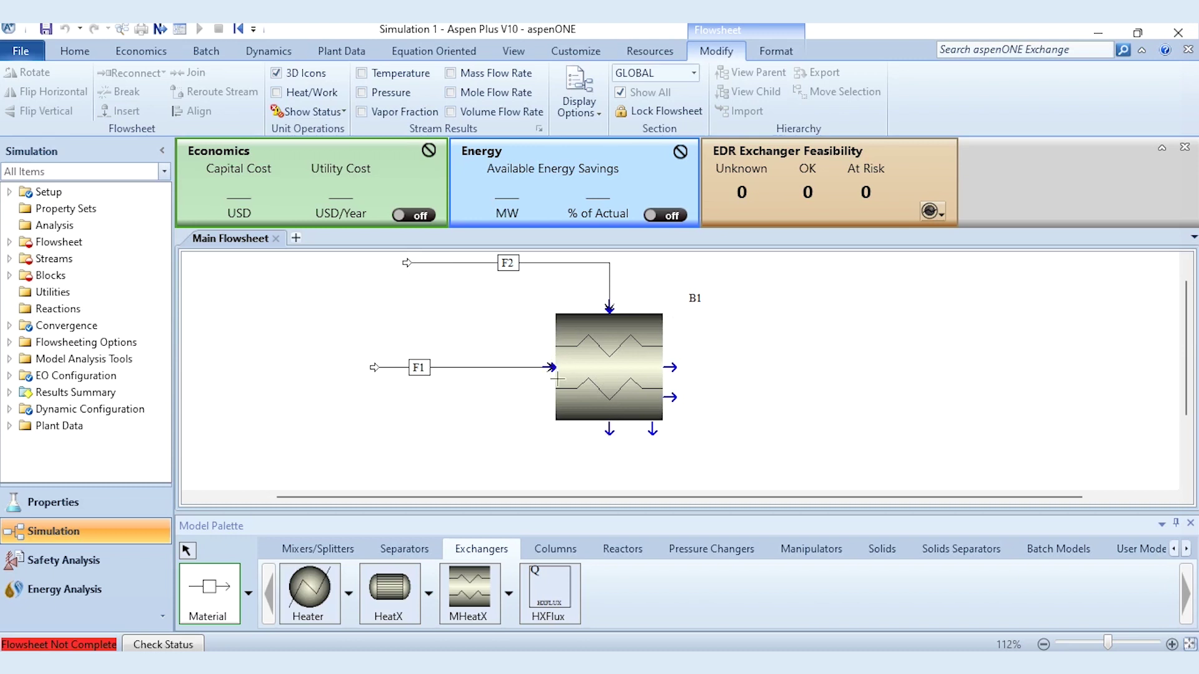
Draw one material product stream from the exchanger's bottom outlet and another from the hot product outlet on its right side.
left_click(609, 430)
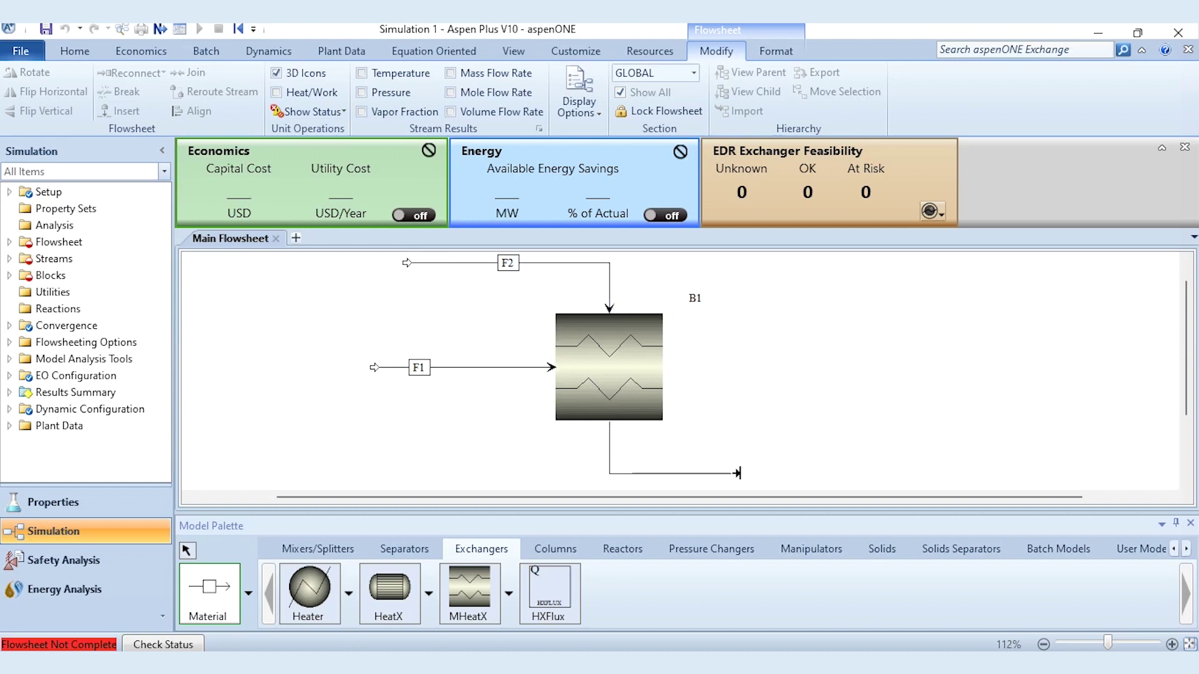
left_click(754, 478)
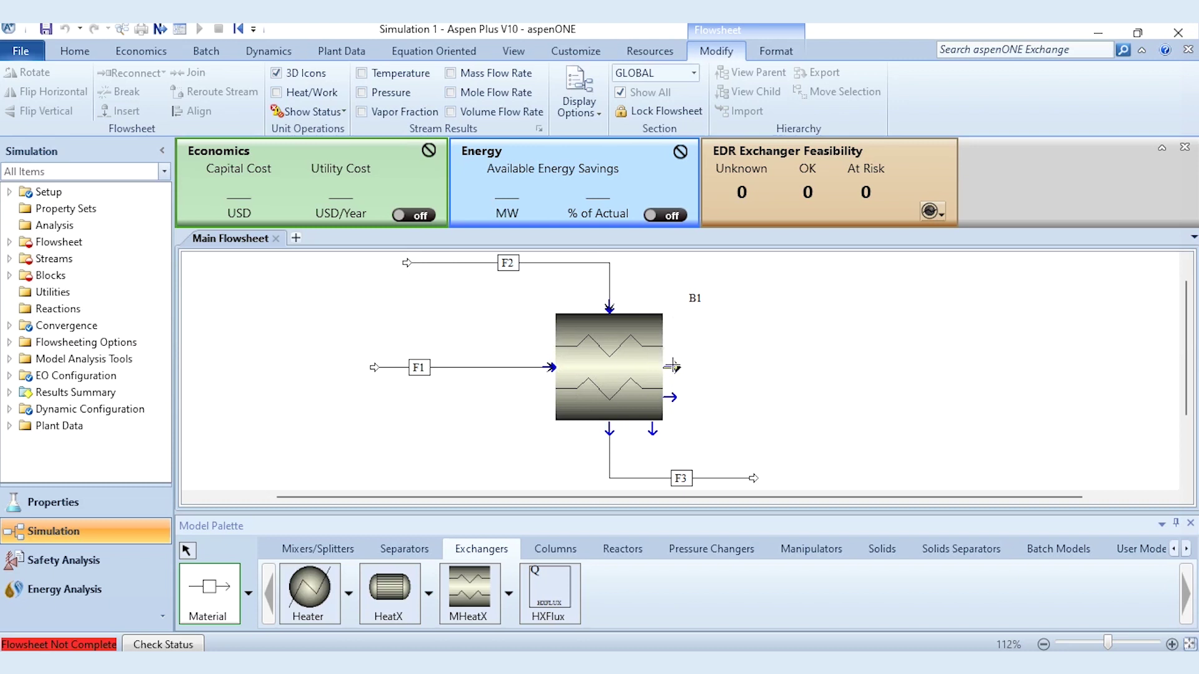
left_click(670, 367)
left_click(788, 367)
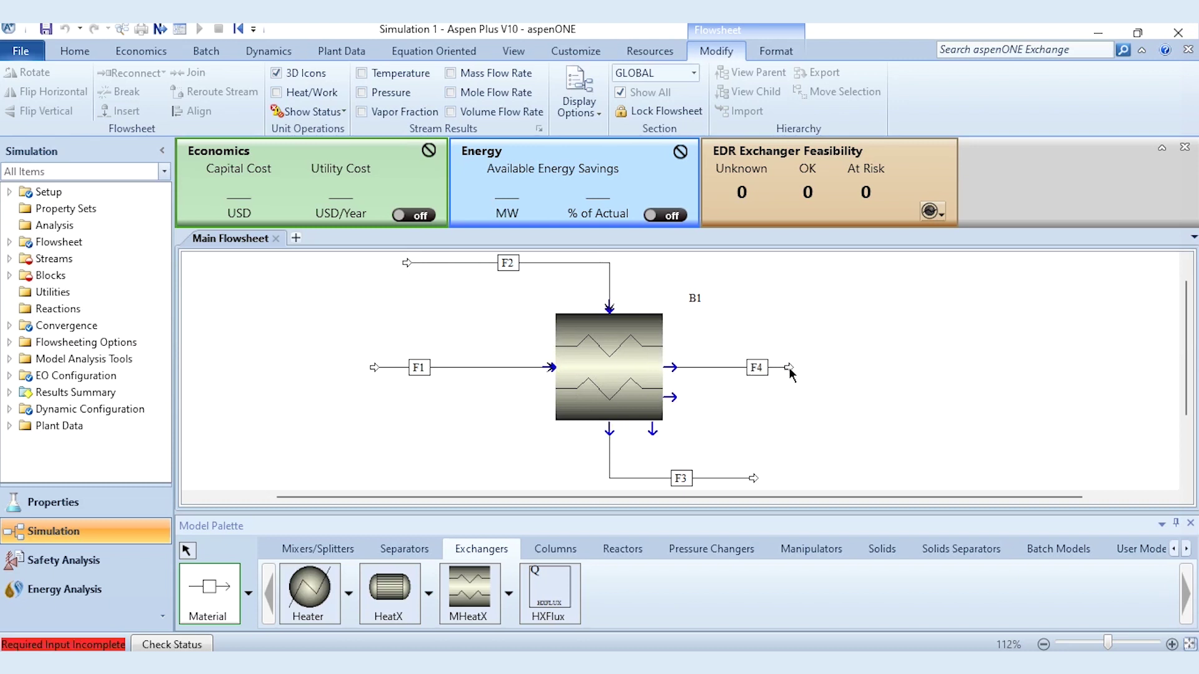
right_click(878, 358)
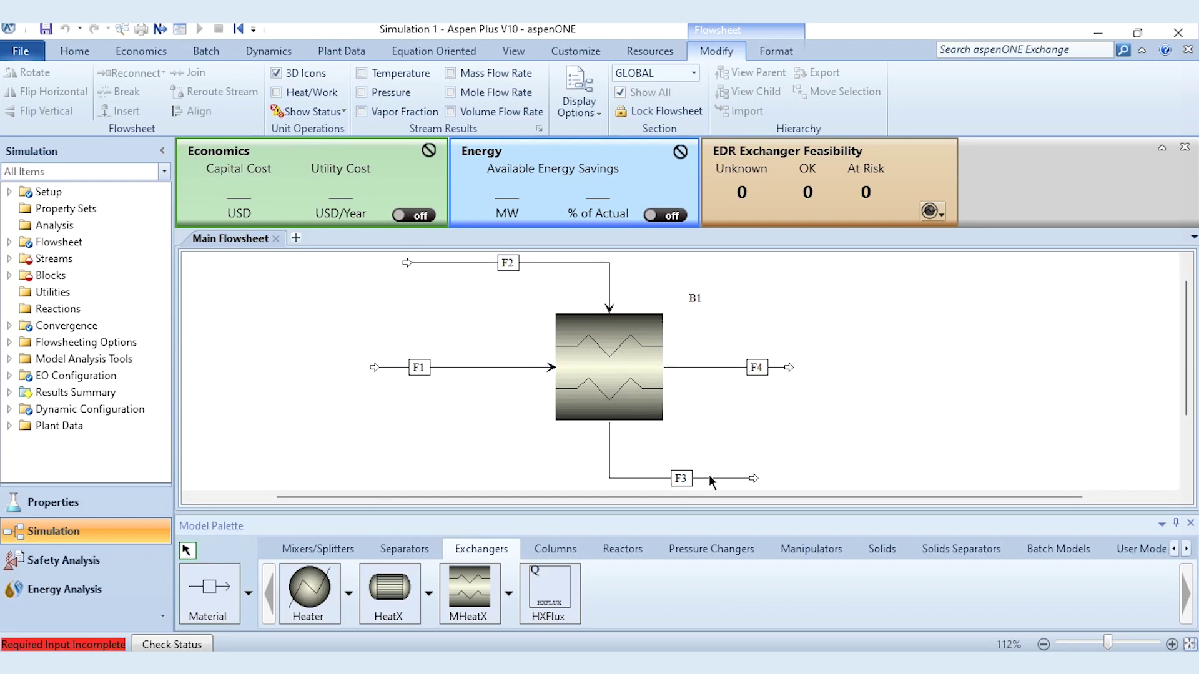
Add a second hot feed stream on the exchanger's left side and a second hot product stream on its right side.
left_click(209, 587)
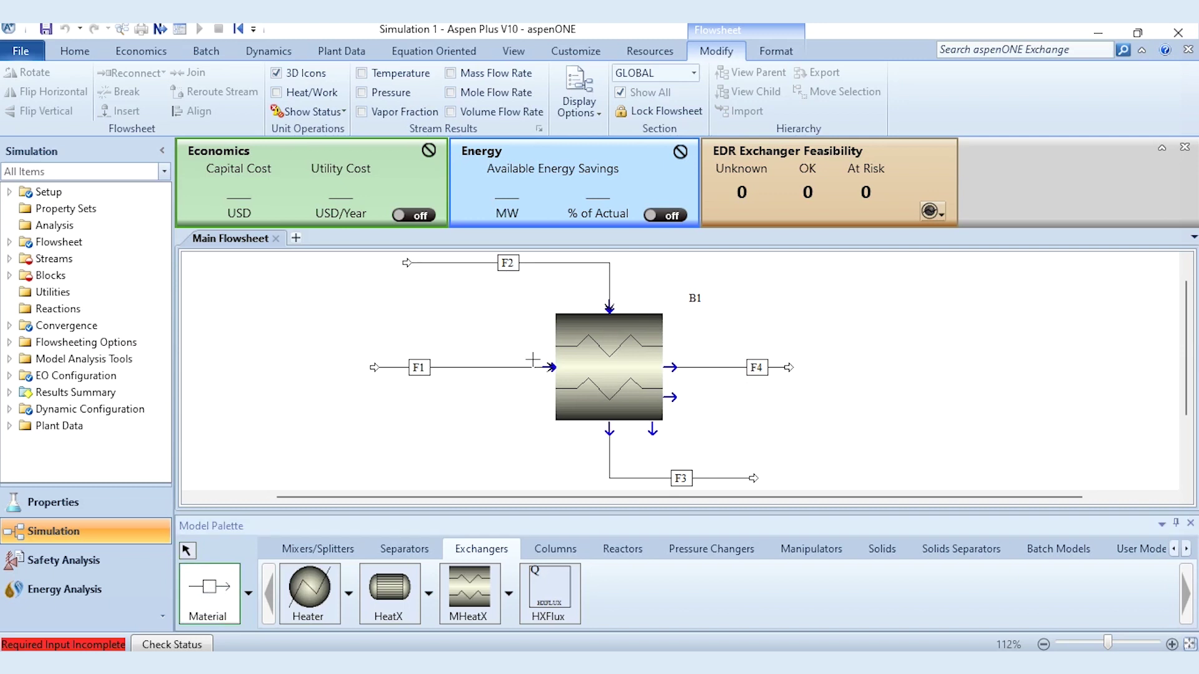
left_click(549, 368)
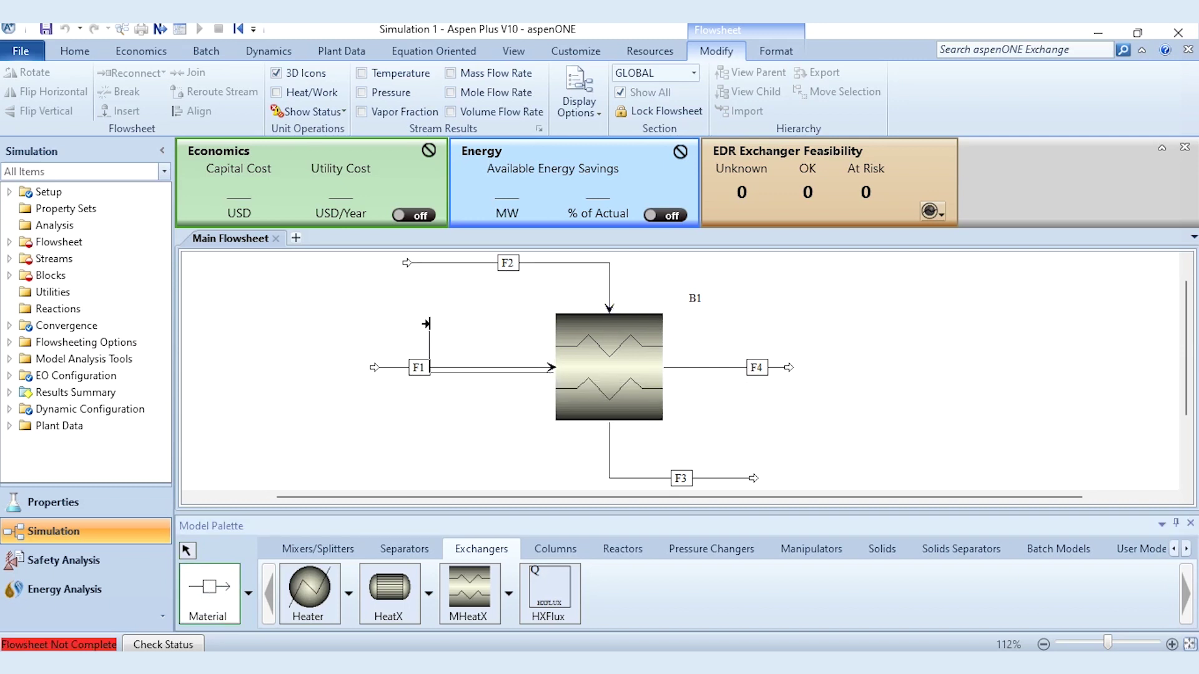
left_click(375, 322)
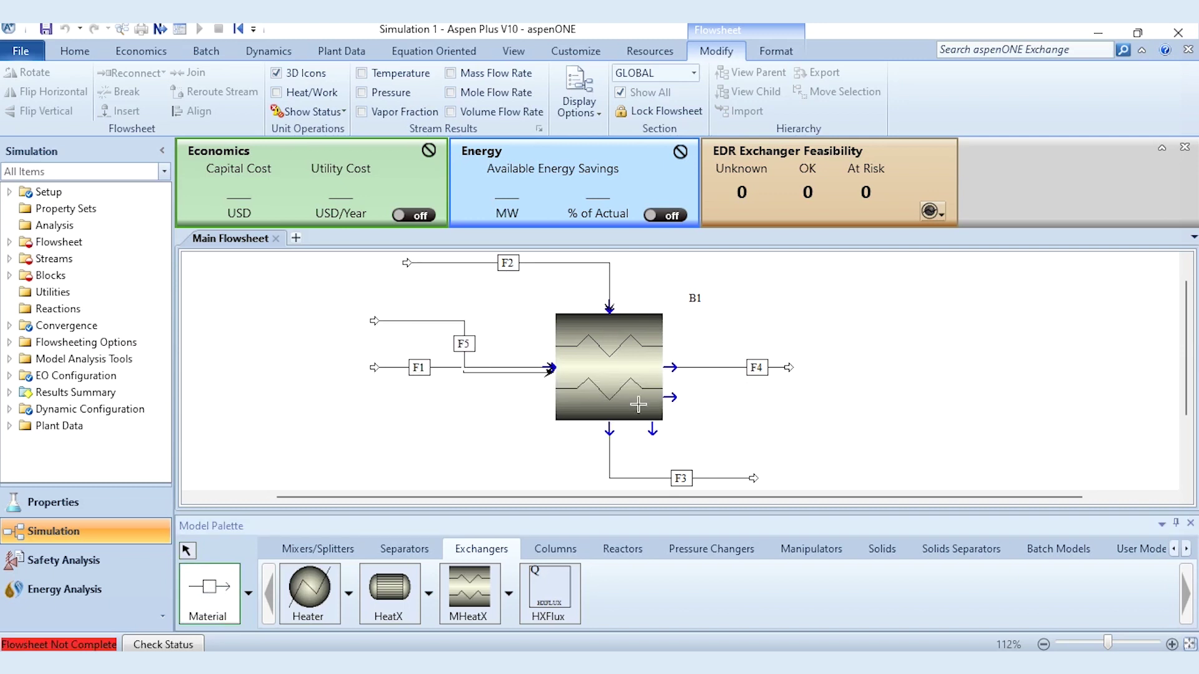
left_click(667, 367)
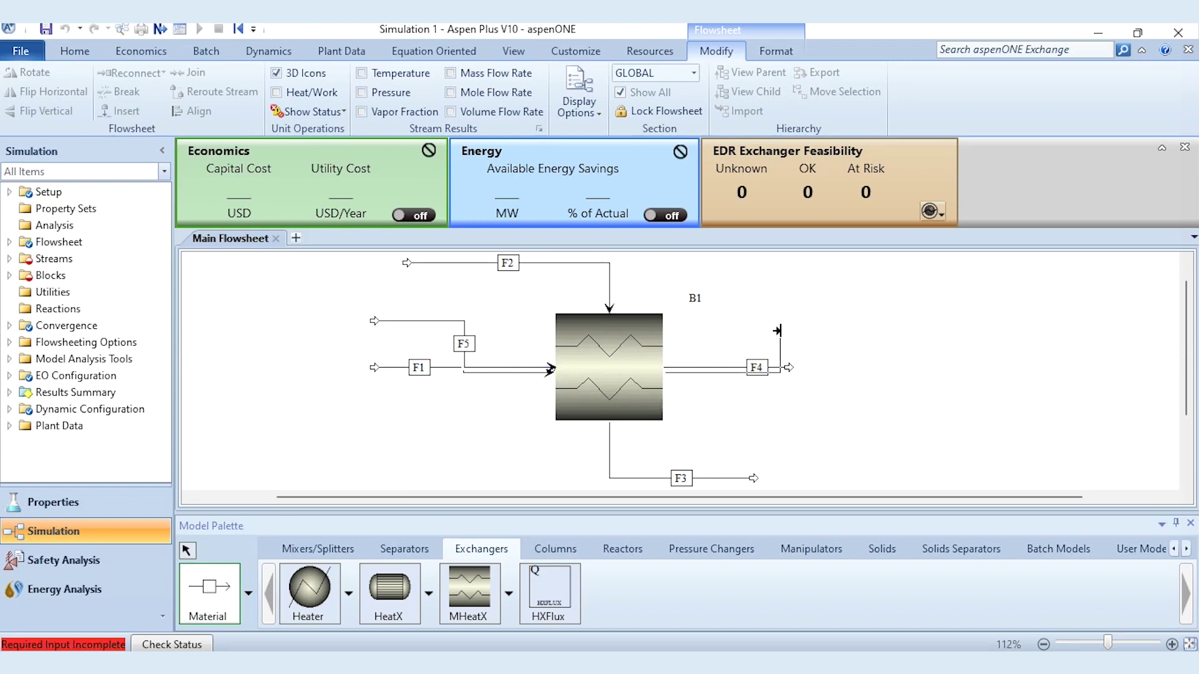
left_click(793, 325)
right_click(859, 352)
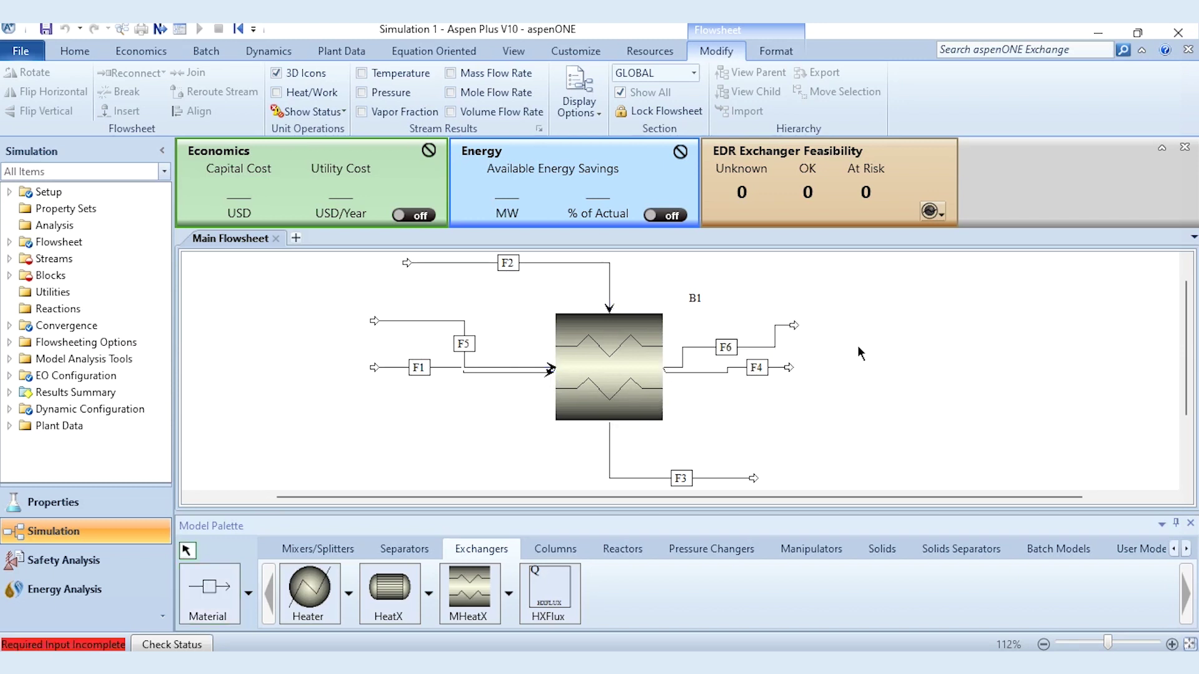
Move the F6 connection to the exchanger's upper zigzag line and F4 to the lower one, and straighten the streams.
left_click(1172, 644)
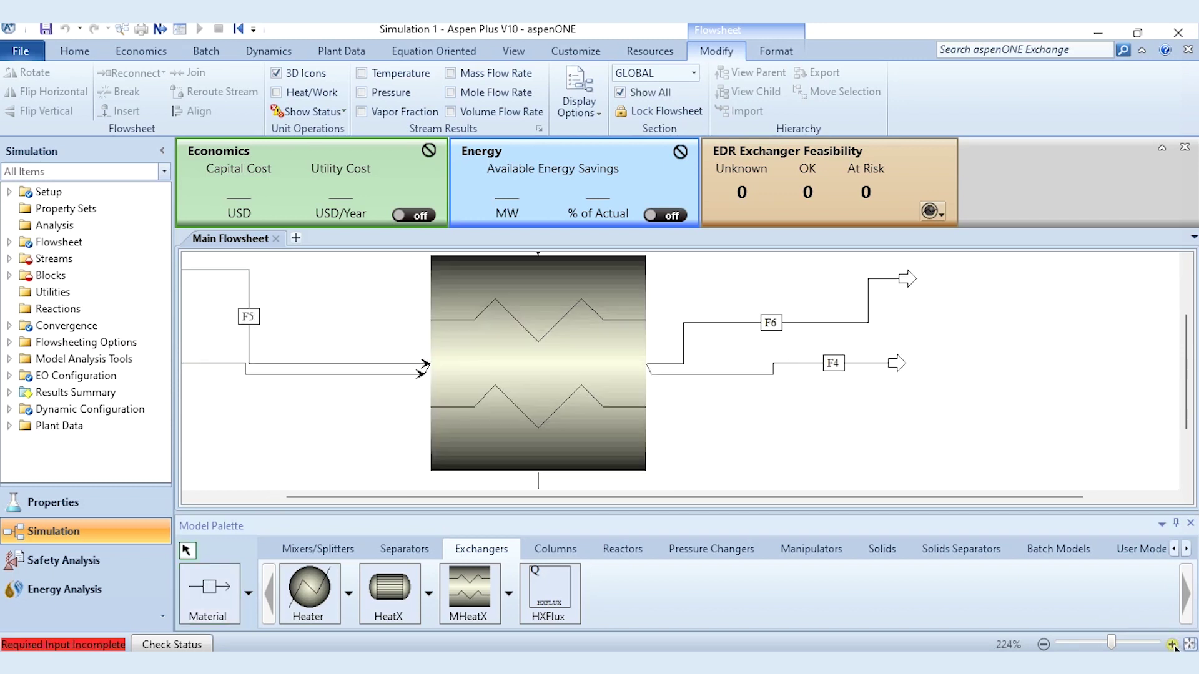
left_click(683, 361)
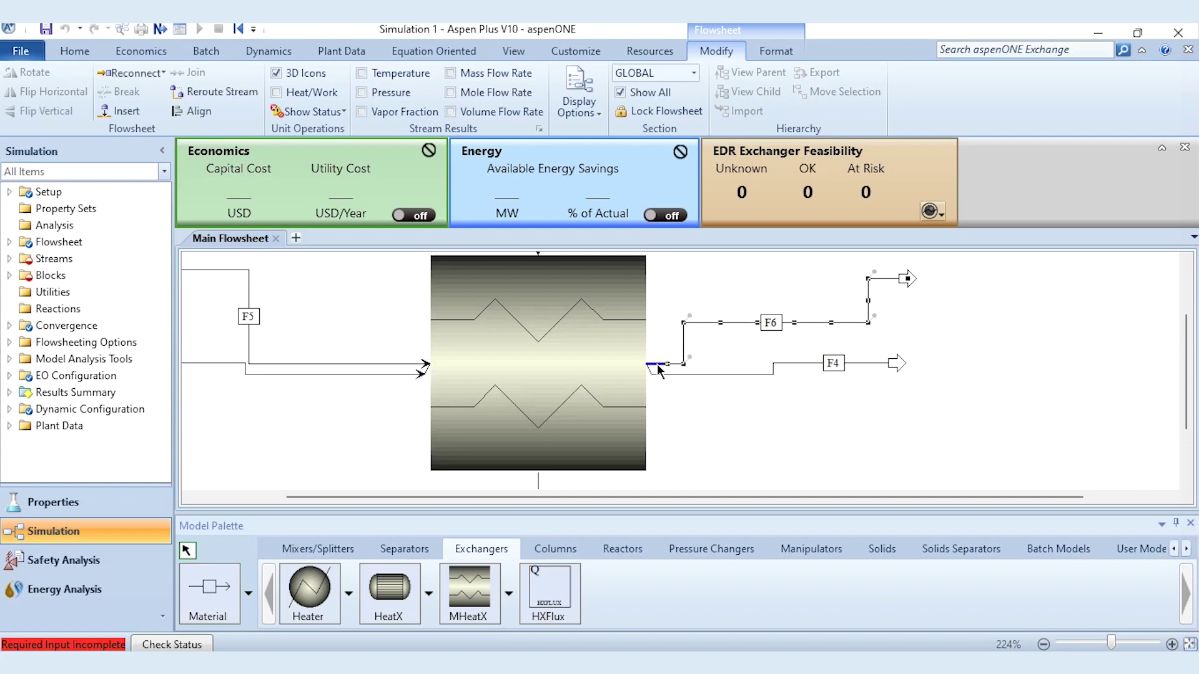
left_click_drag(657, 369, 650, 321)
left_click(711, 345)
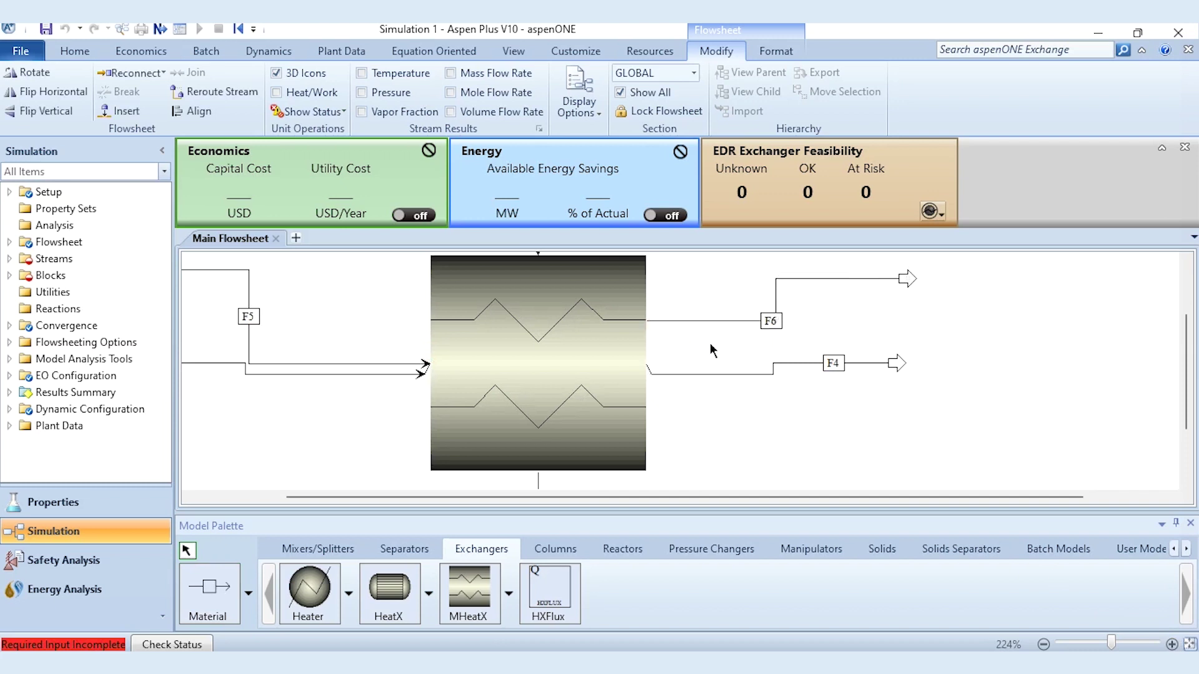
left_click(674, 375)
left_click_drag(653, 374, 657, 406)
left_click(747, 446)
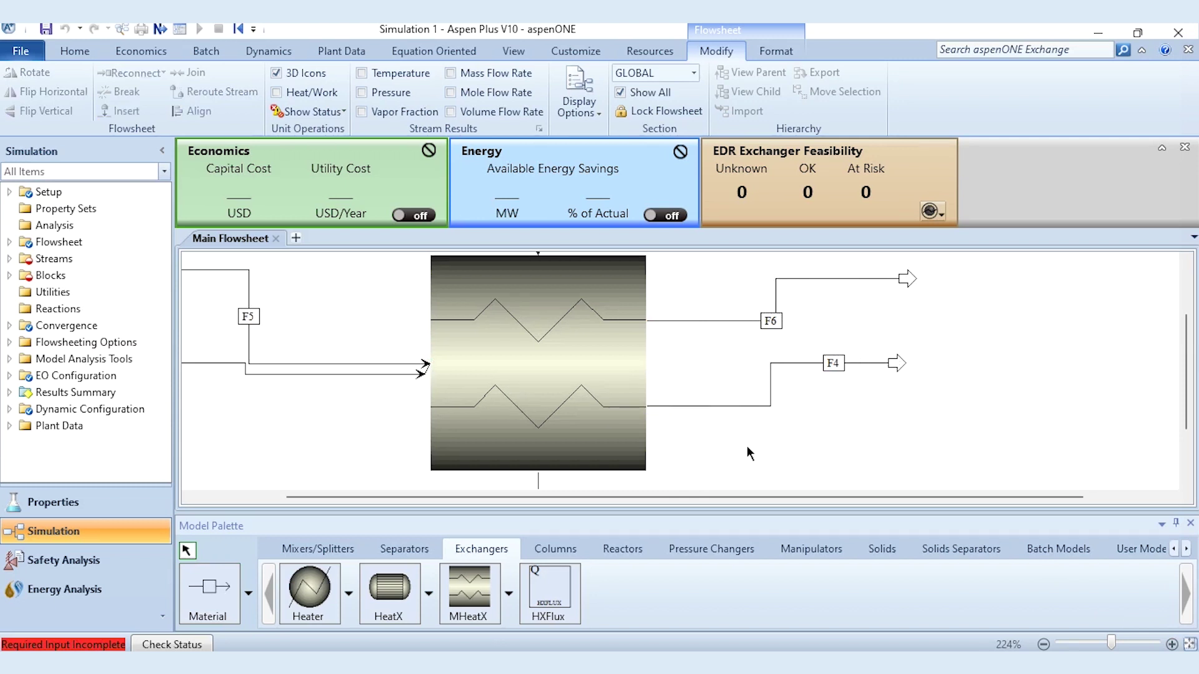
key("ctrl+b")
left_click(1018, 335)
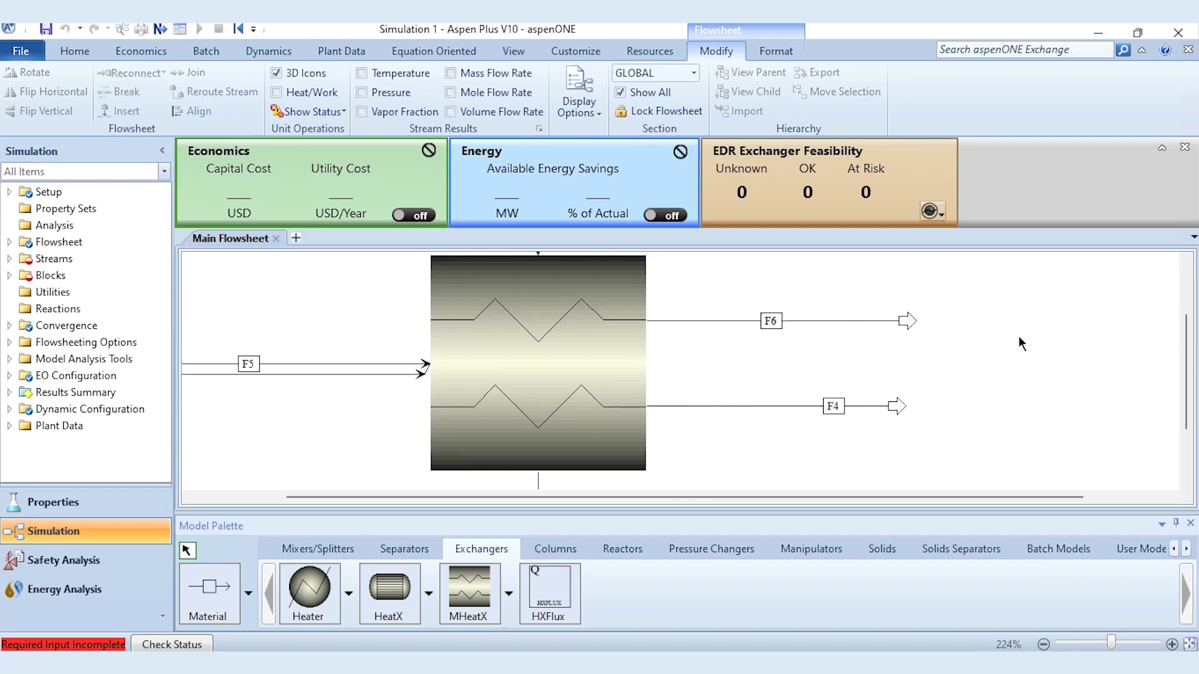
Move the F5 feed connection to the exchanger's upper zigzag line and F1 to the lower one, and straighten both feeds.
scroll(1018, 335, "left", 5)
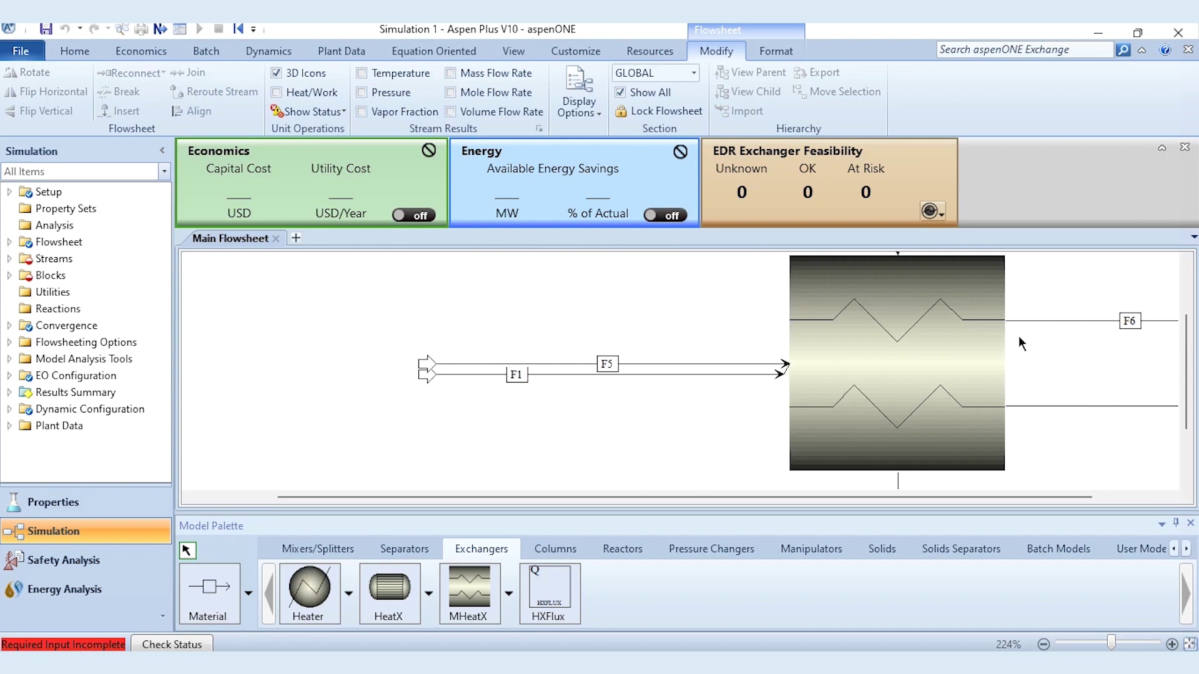
left_click(703, 364)
left_click_drag(781, 364, 781, 323)
left_click(666, 374)
left_click_drag(766, 375, 772, 403)
left_click(750, 440)
key("ctrl+b")
left_click(750, 439)
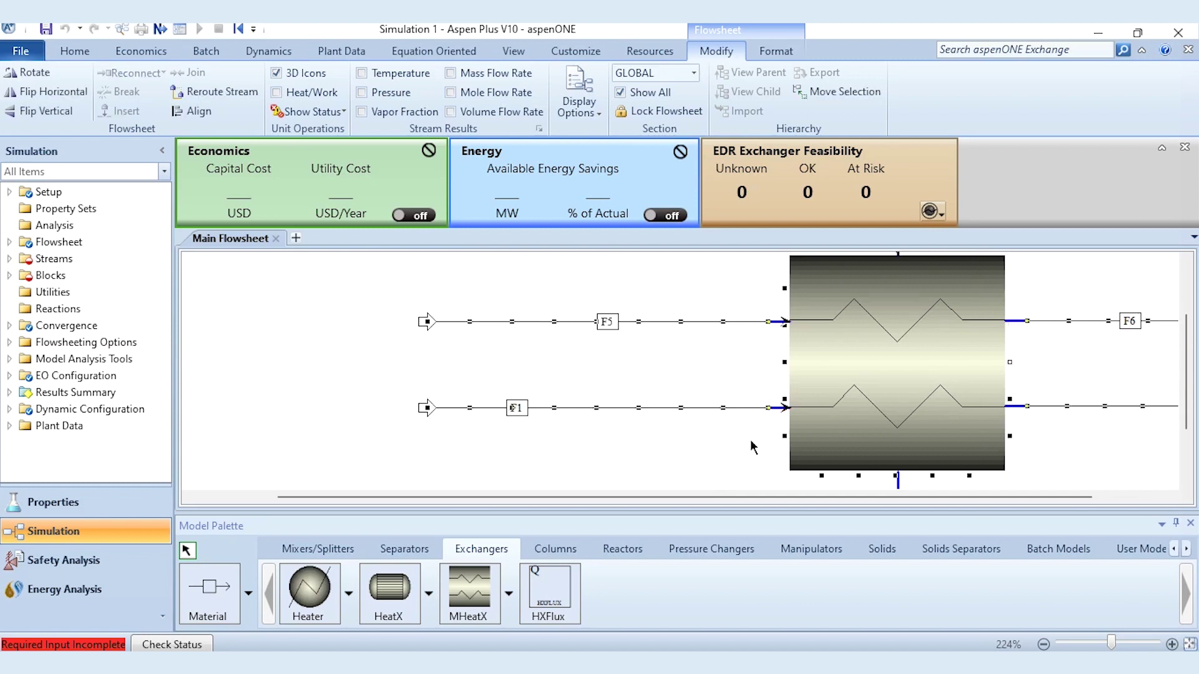
left_click(1191, 645)
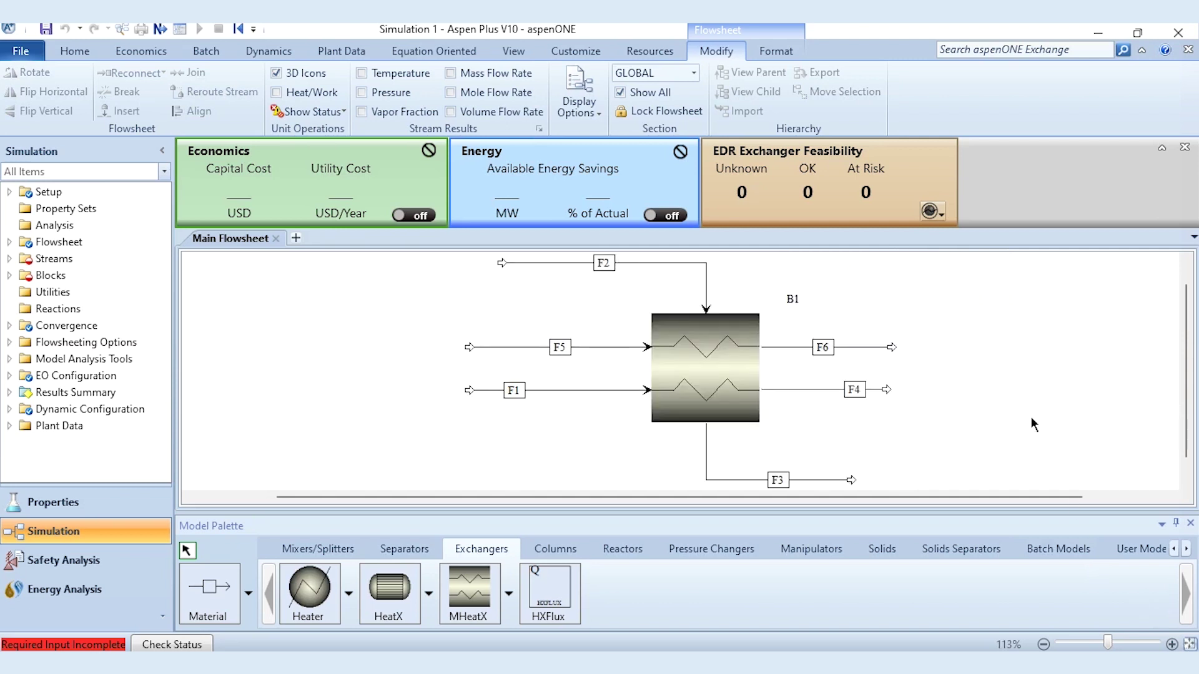
Specify stream F1 at 50 C and 2 bar with a total mole flow of 100 kmol/hr.
left_click(596, 391)
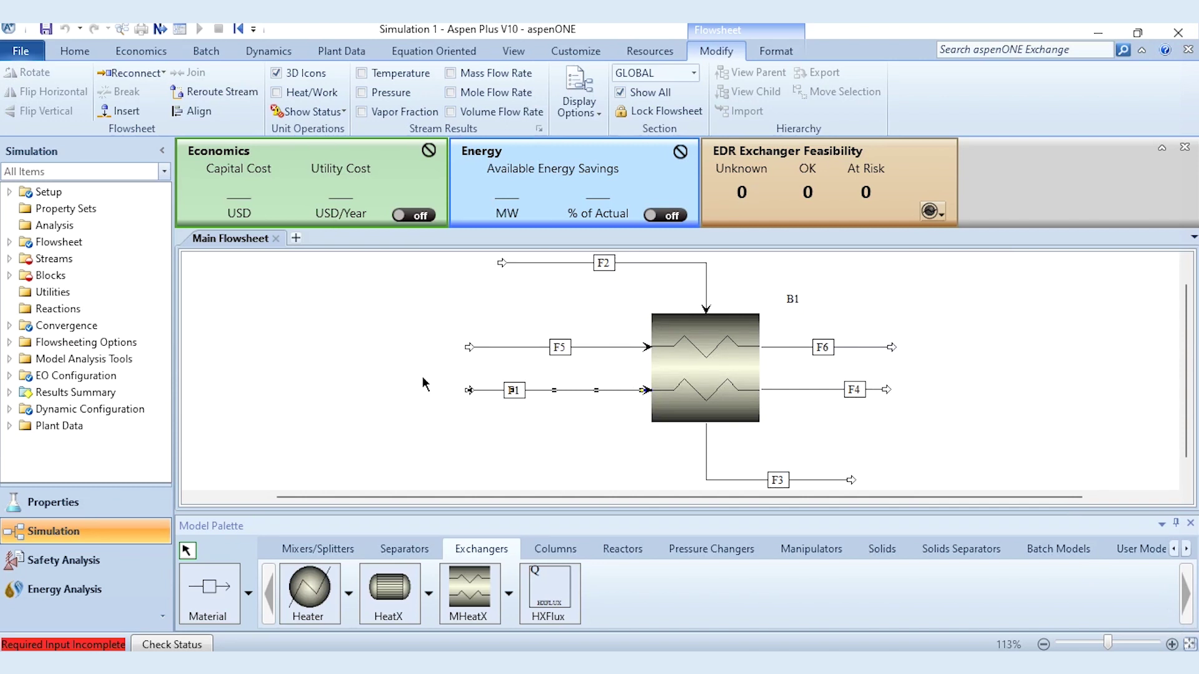
key("Return")
left_click(384, 366)
type("50")
left_click(374, 384)
type("2")
left_click(370, 448)
type("100")
key("Return")
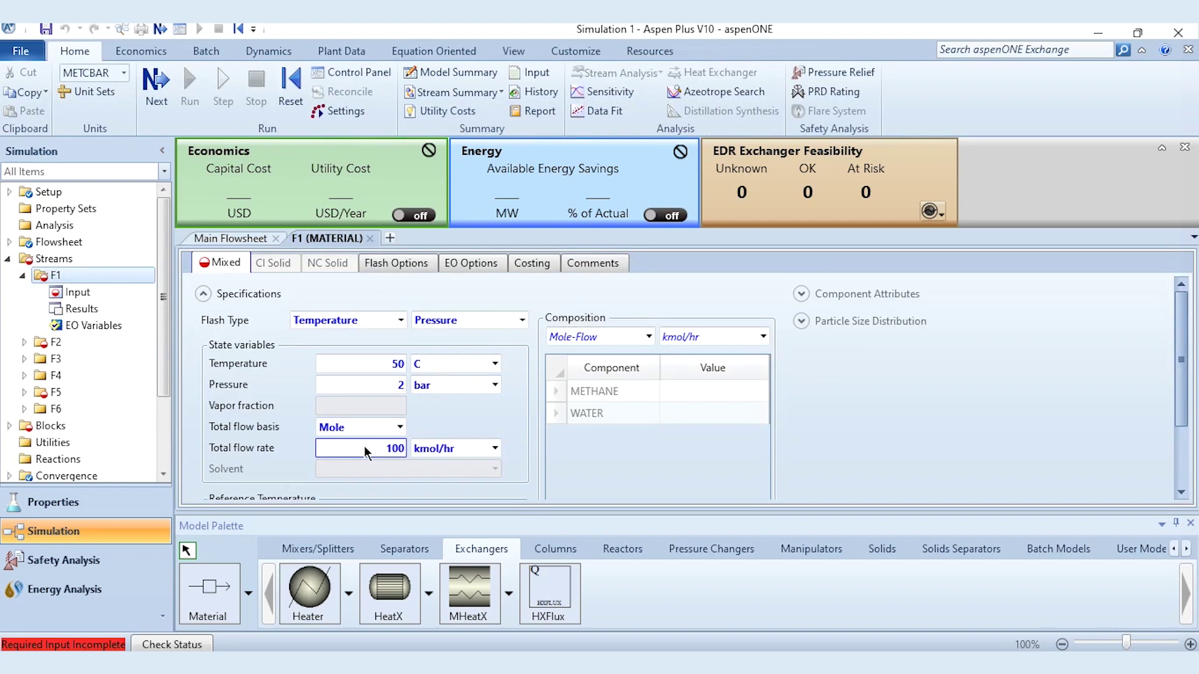
Define F1's composition as mole fractions with methane at 1, and close the stream's form.
left_click(594, 335)
scroll(594, 335, "down", 1)
left_click(680, 382)
type("1")
key("Return")
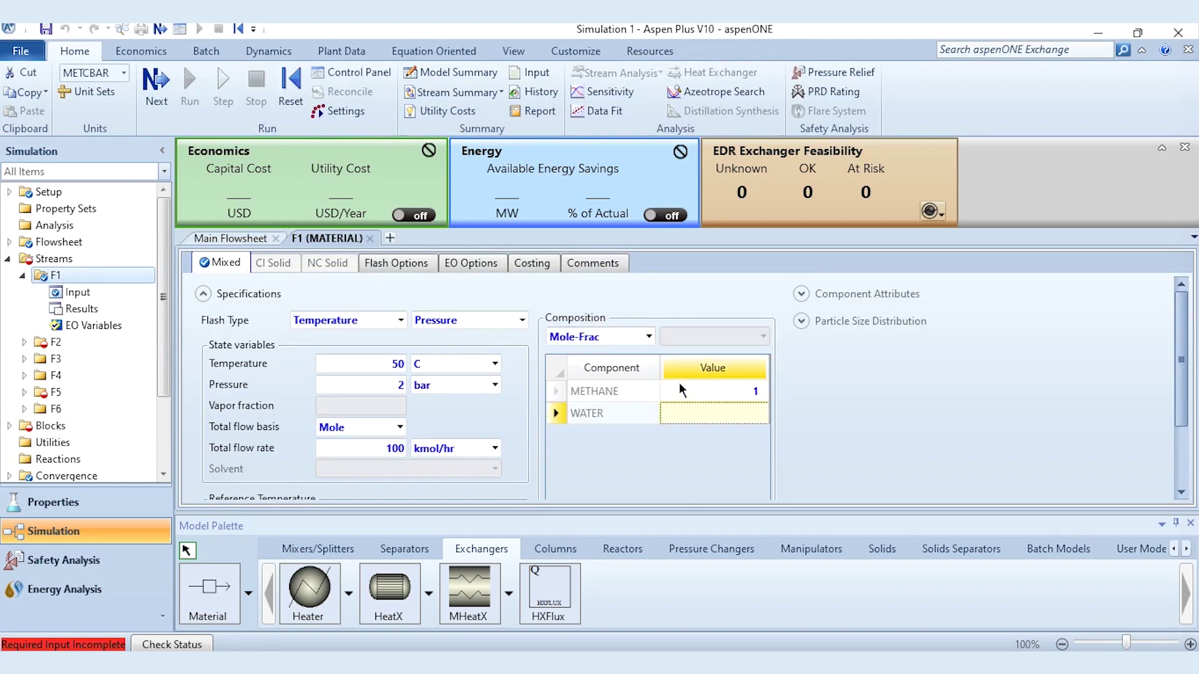
left_click(370, 238)
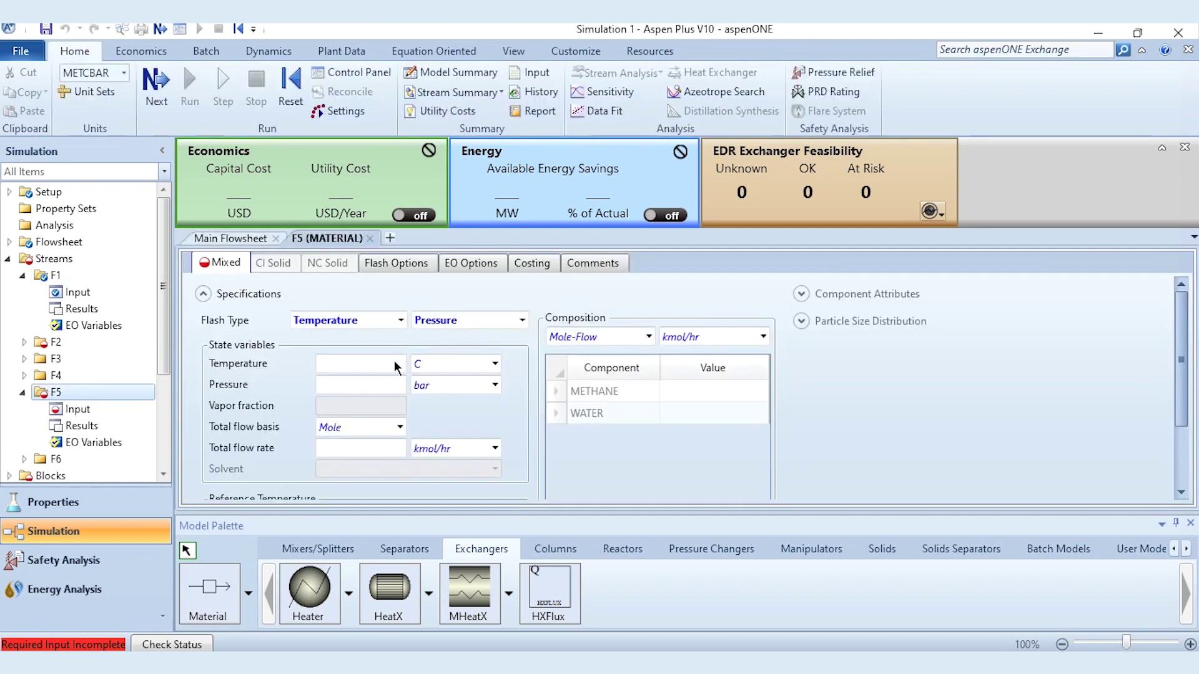
Specify stream F5 at 50 C and 2 bar with a total mole flow of 100 kmol/hr.
left_click(383, 363)
key("Tab")
type("2")
left_click(379, 451)
type("100")
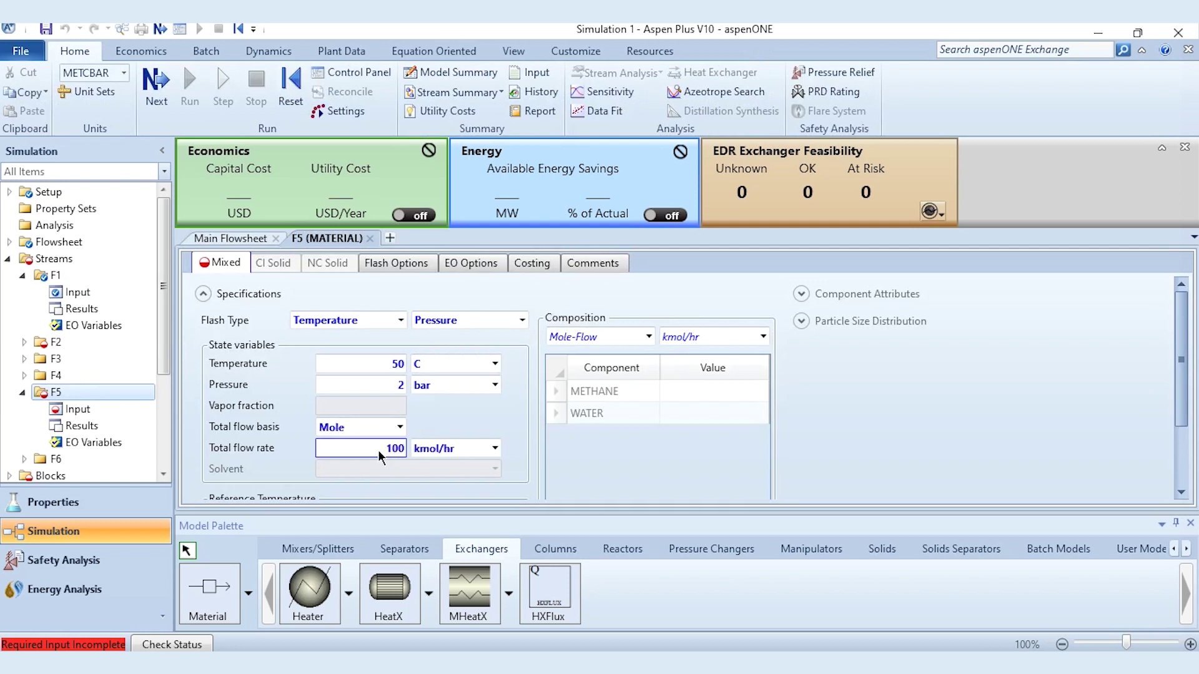
Define F5's composition as mole fractions with methane at 1, and close the stream's form.
left_click(624, 336)
key("m")
key("m")
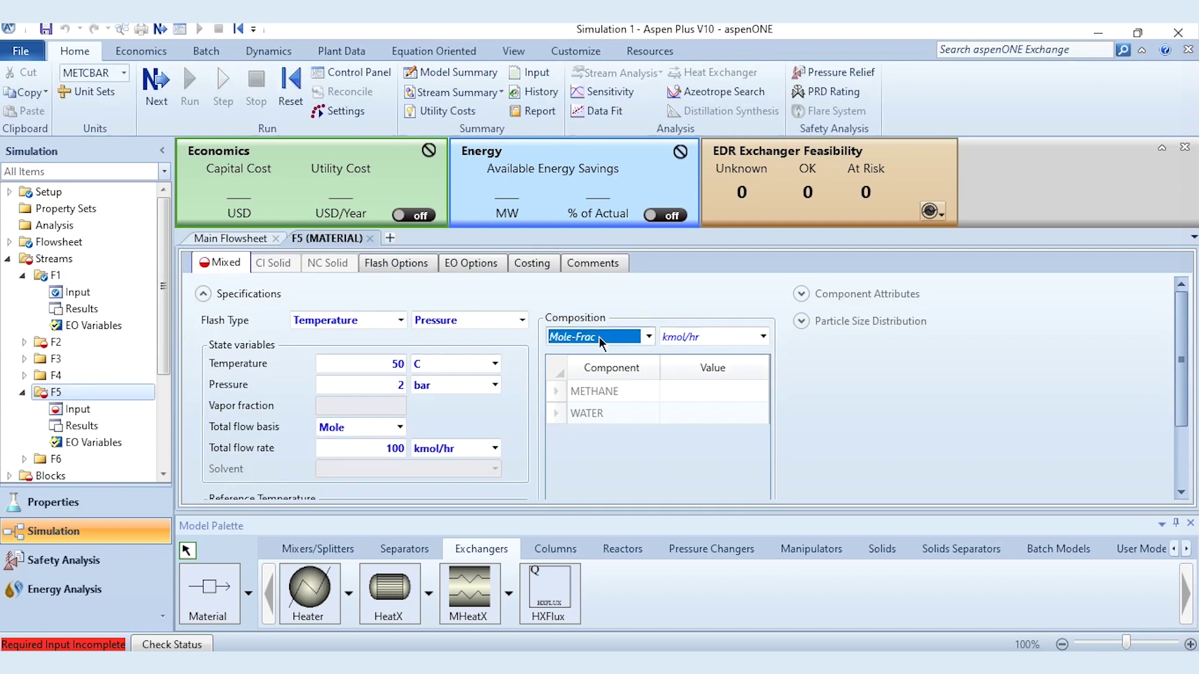
left_click(687, 391)
type("1")
key("Return")
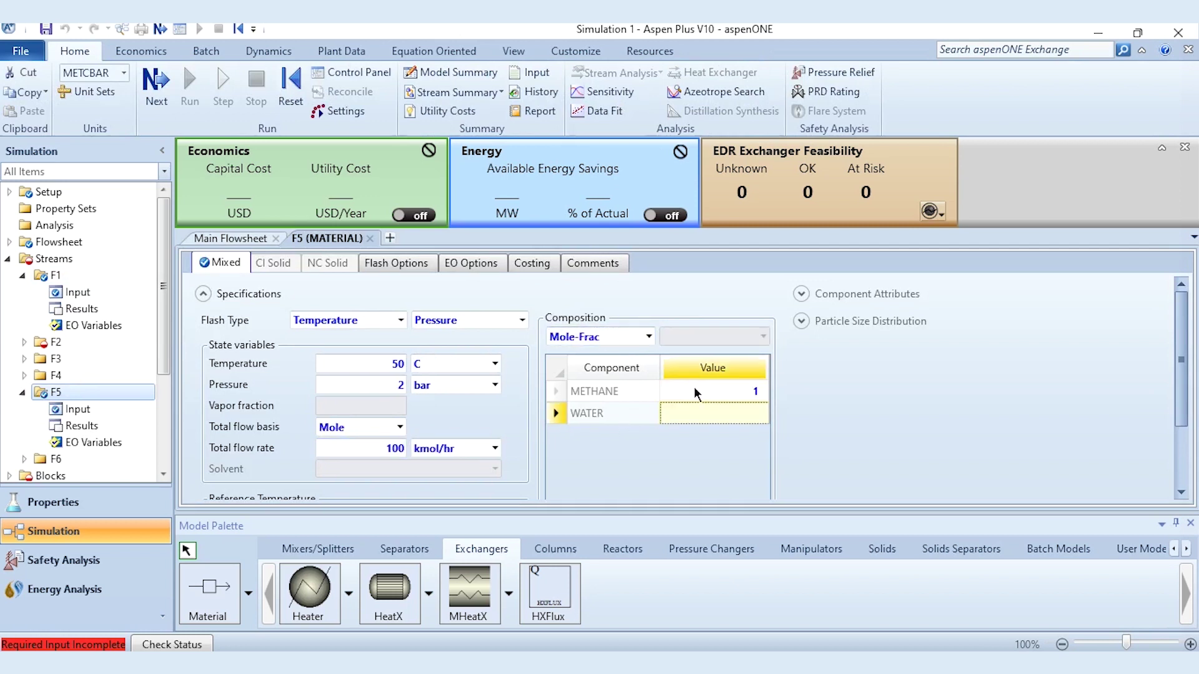
left_click(369, 238)
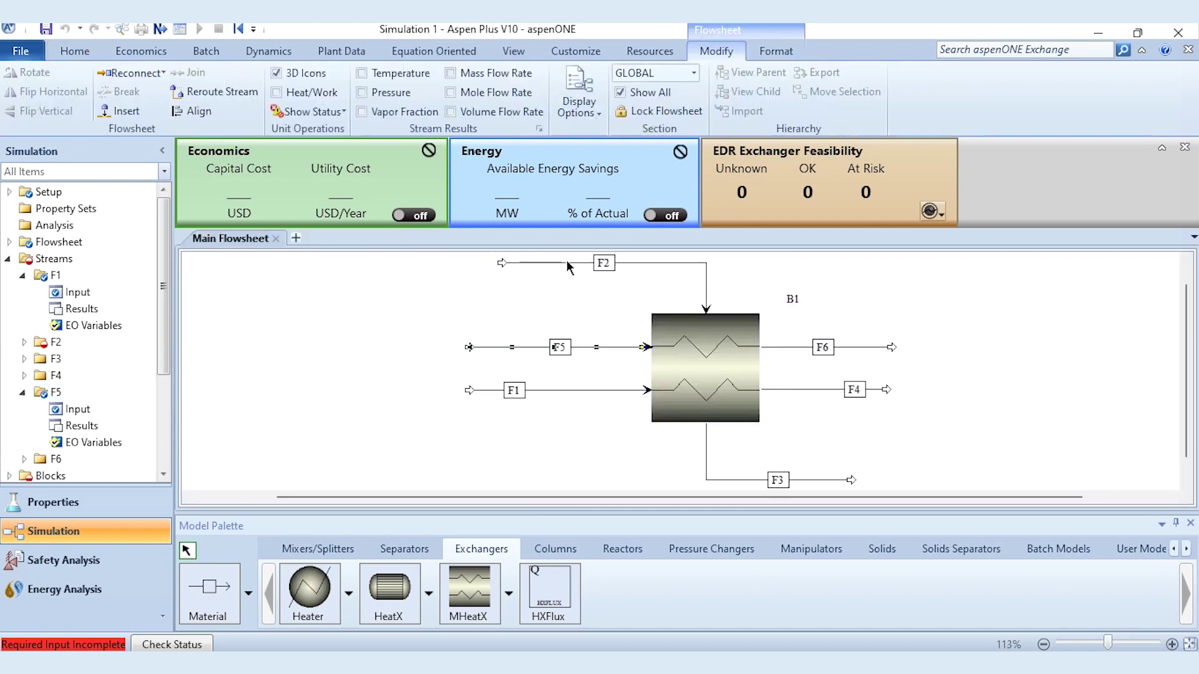
Specify stream F2 at 25 C and 2 bar with a total mole flow of 1000 kmol/hr.
double_click(569, 267)
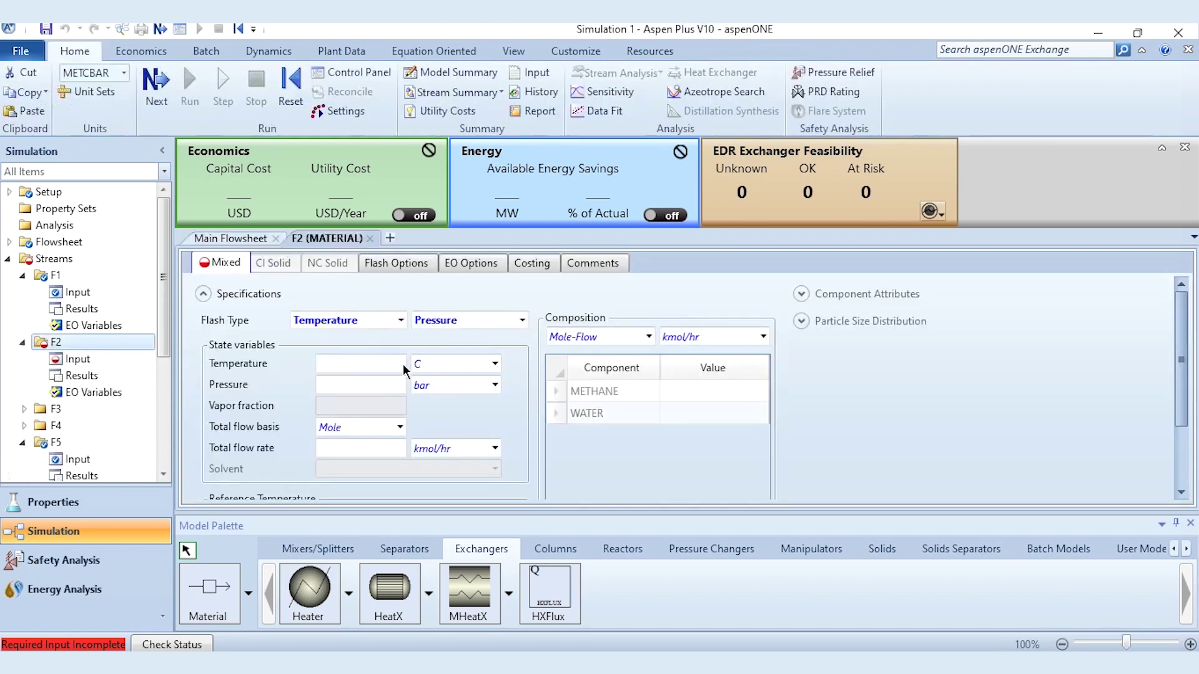
left_click(382, 365)
type("25")
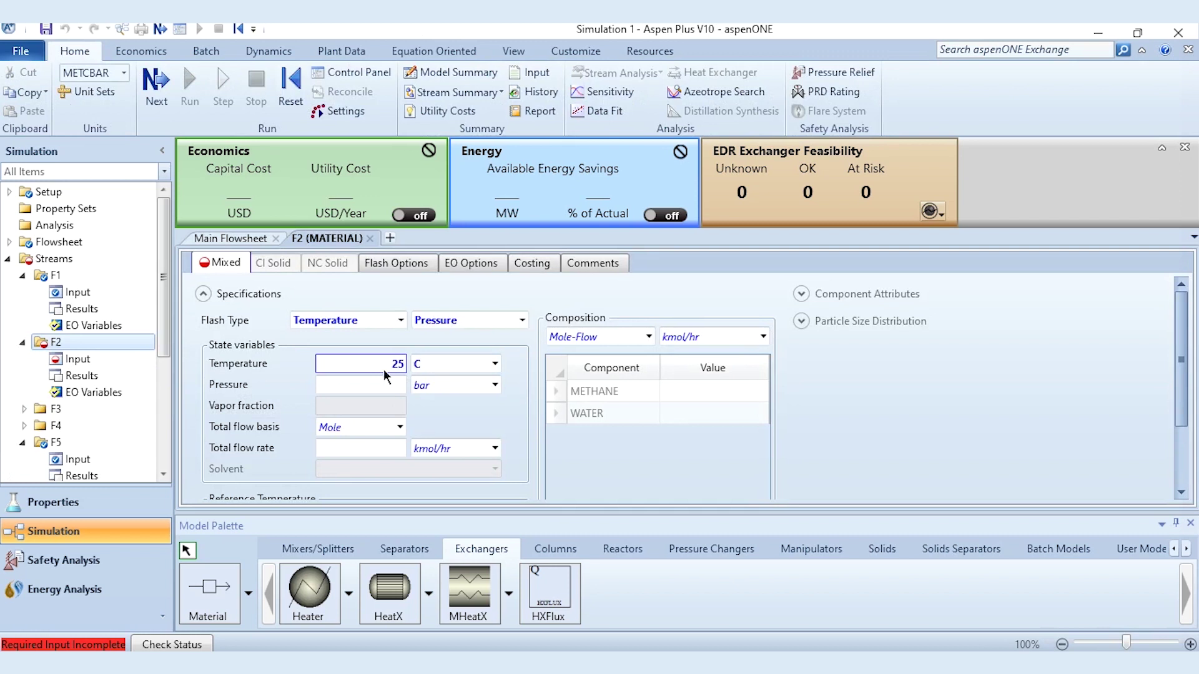
left_click(378, 386)
type("2")
left_click(363, 451)
type("1000")
key("Return")
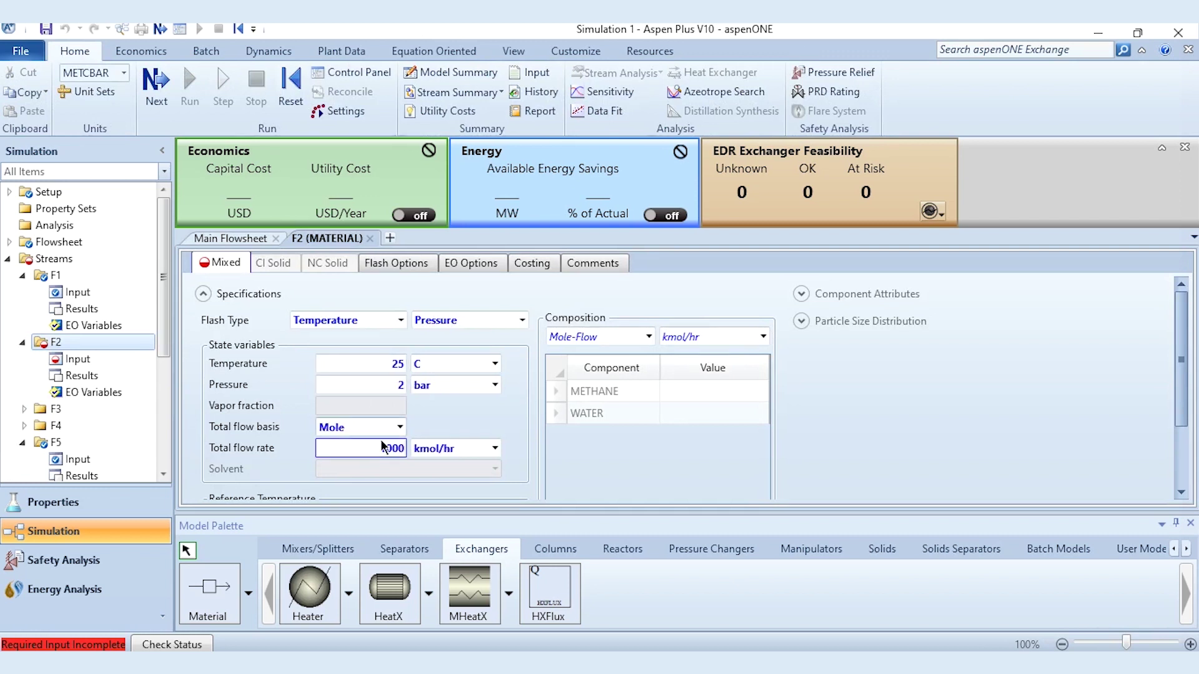
Define F2's composition as mole fractions with water at 1, and close the stream's form.
left_click(633, 337)
key("Down")
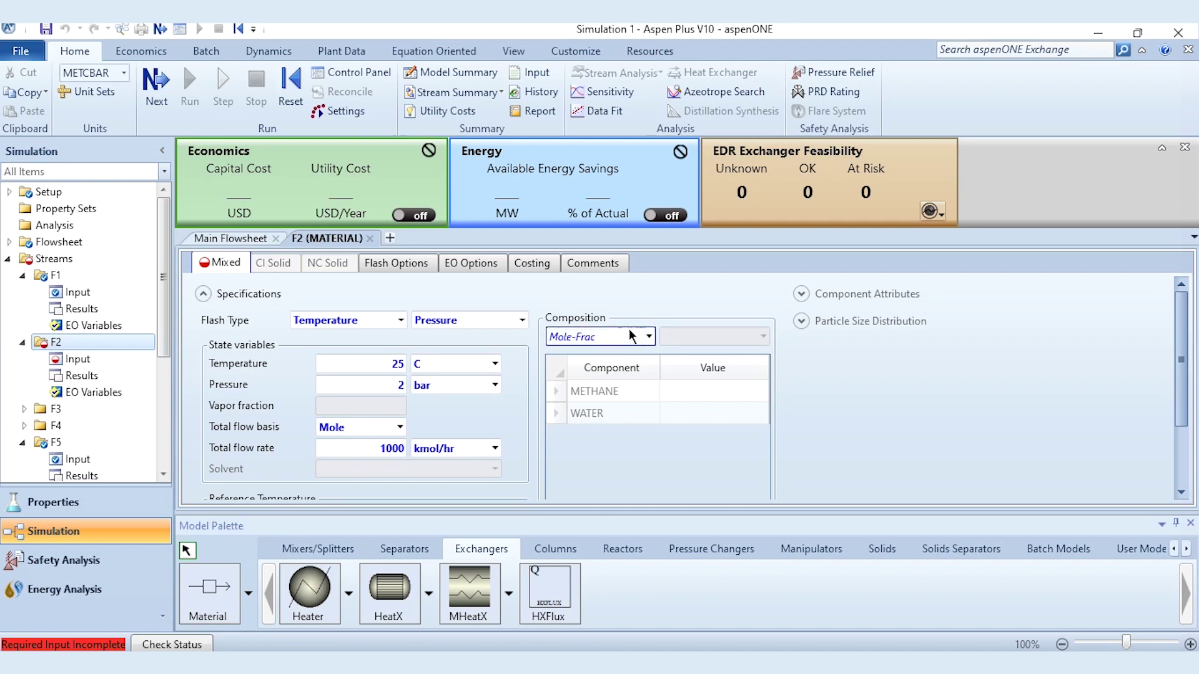
left_click(717, 417)
type("1")
key("Up")
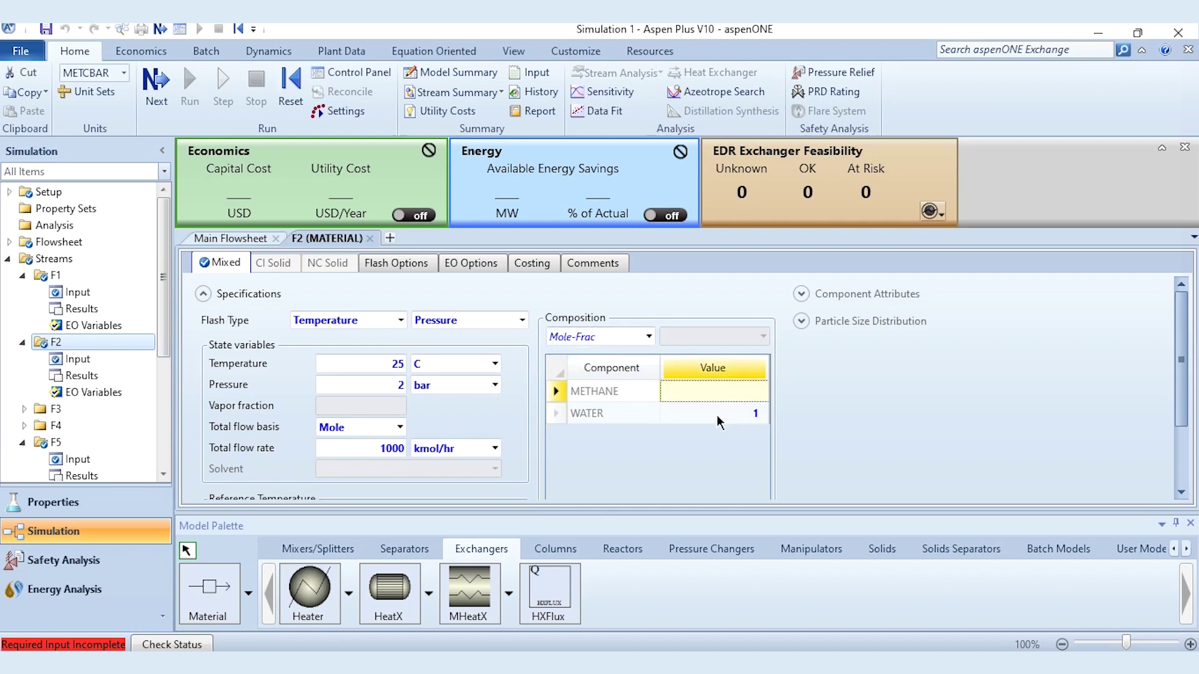
left_click(370, 238)
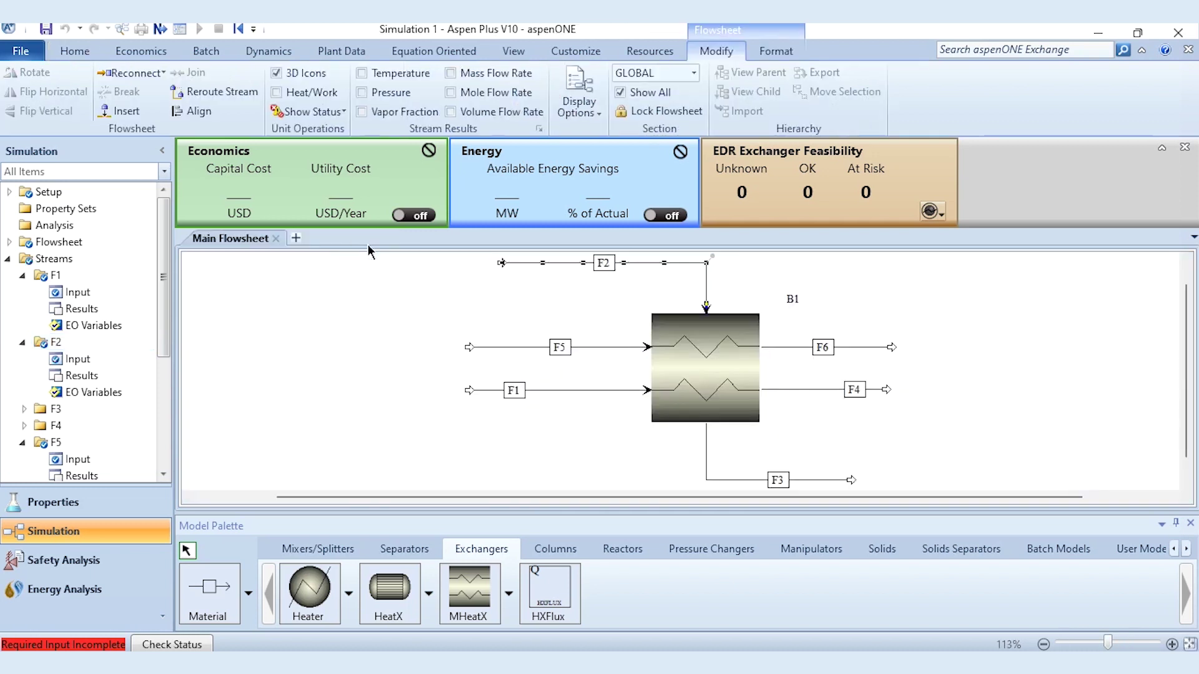
In block B1's specifications, assign outlet stream F4 to inlet F1, F3 to F2, and F6 to F5.
left_click(724, 357)
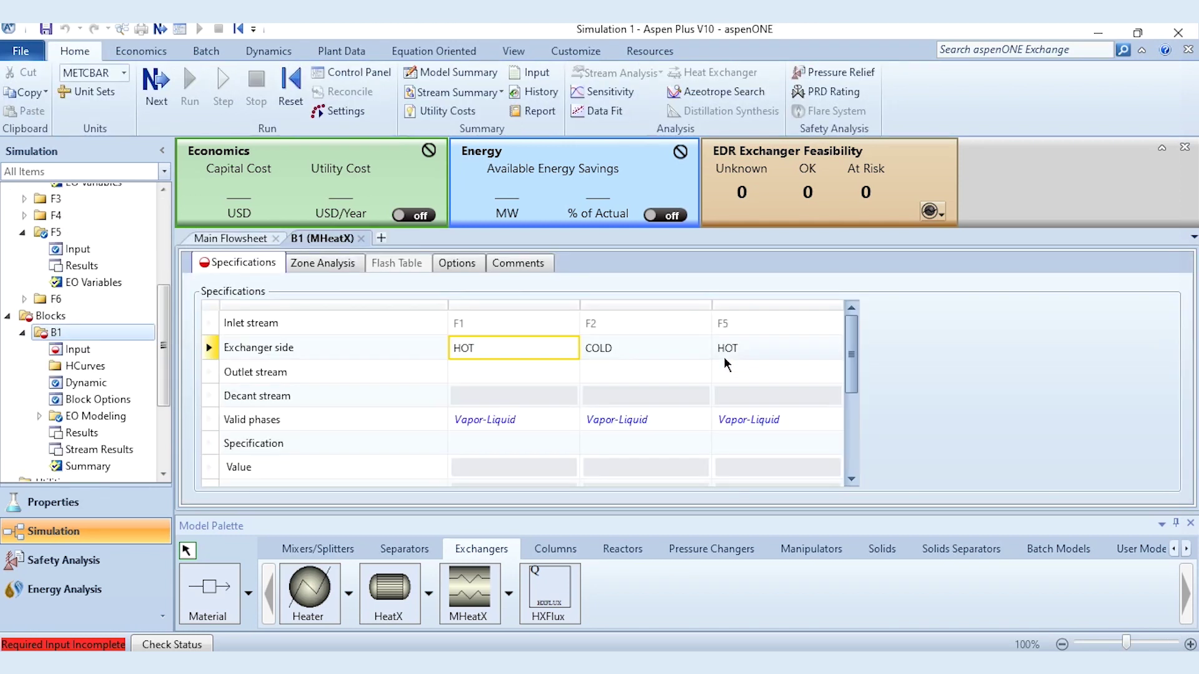
left_click(570, 373)
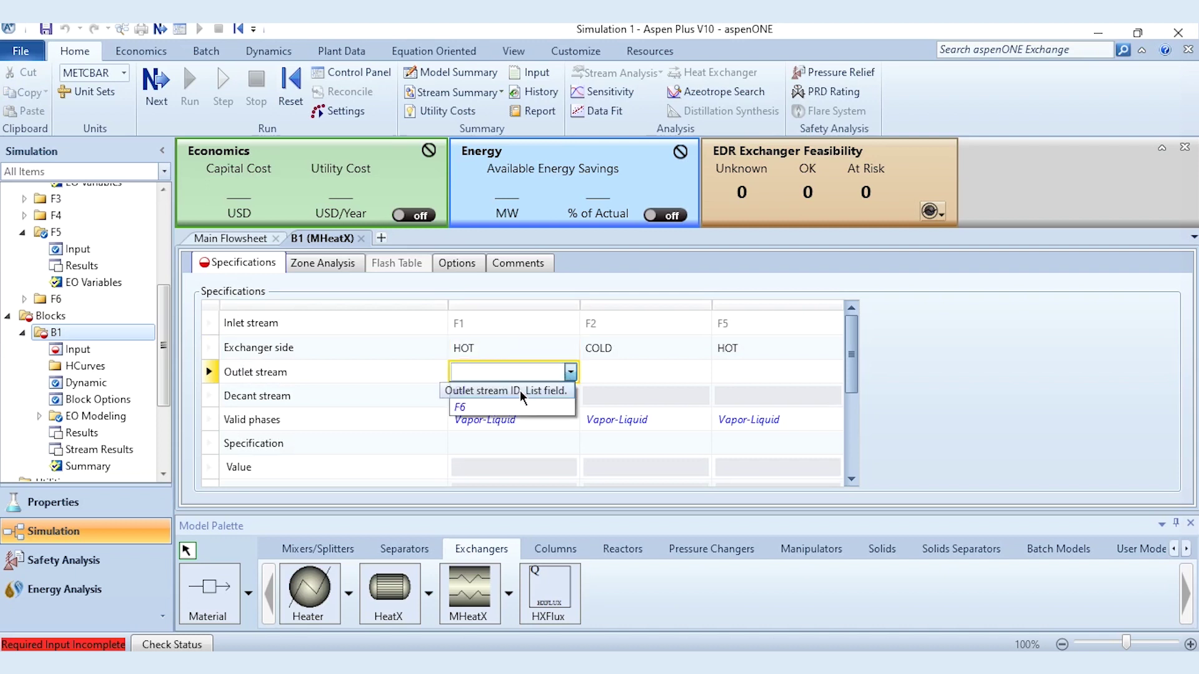
left_click(493, 388)
left_click(243, 240)
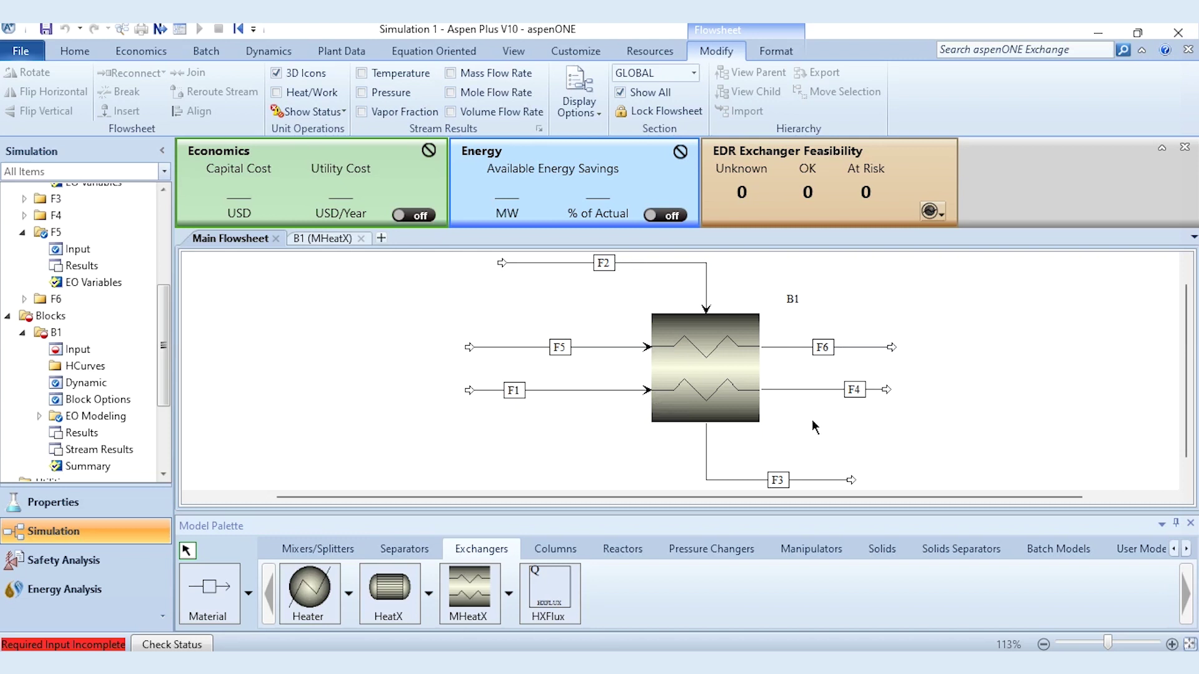
left_click(321, 239)
left_click(702, 373)
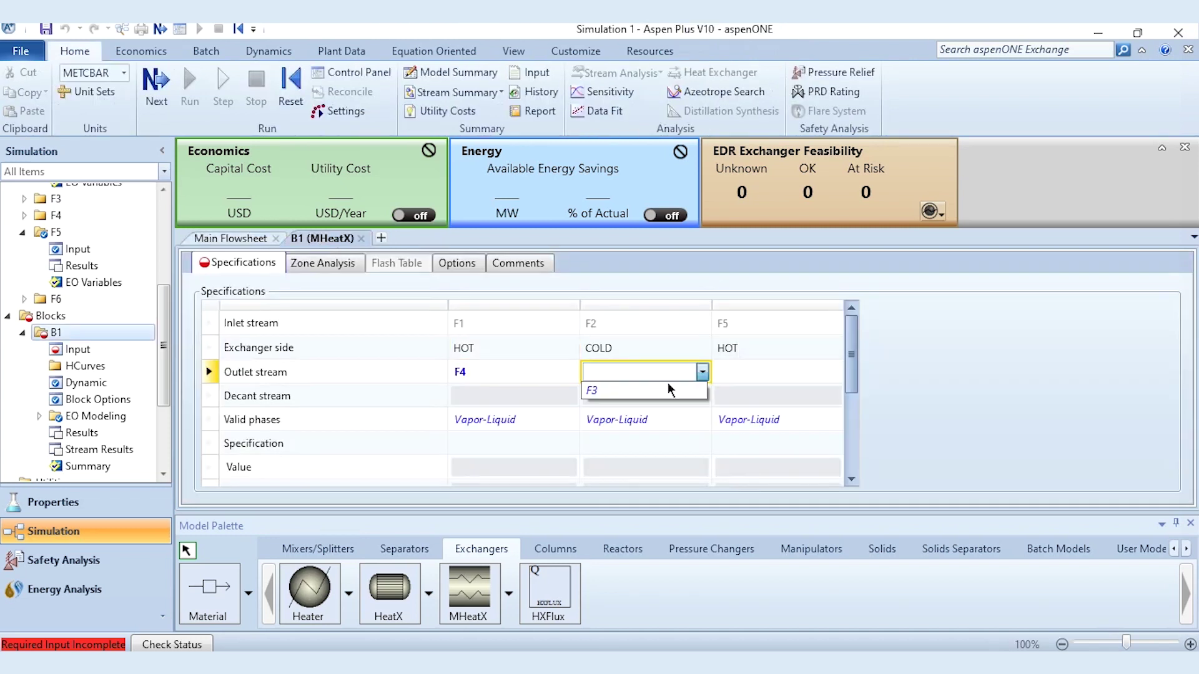
left_click(668, 391)
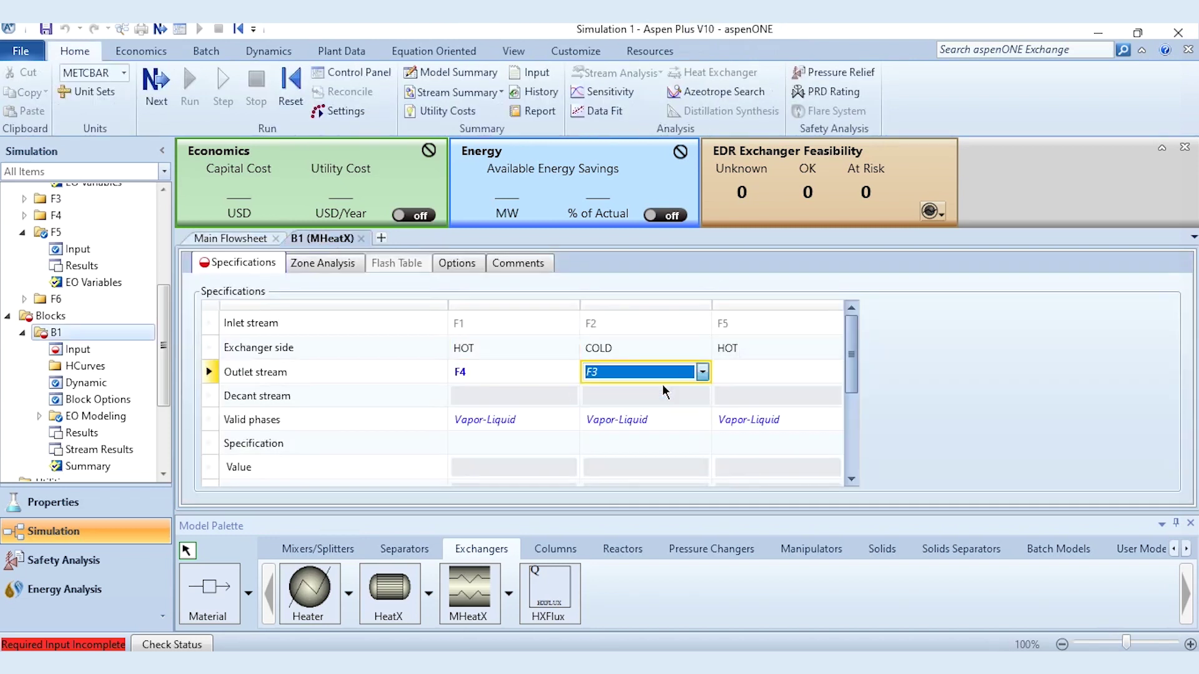
left_click(834, 373)
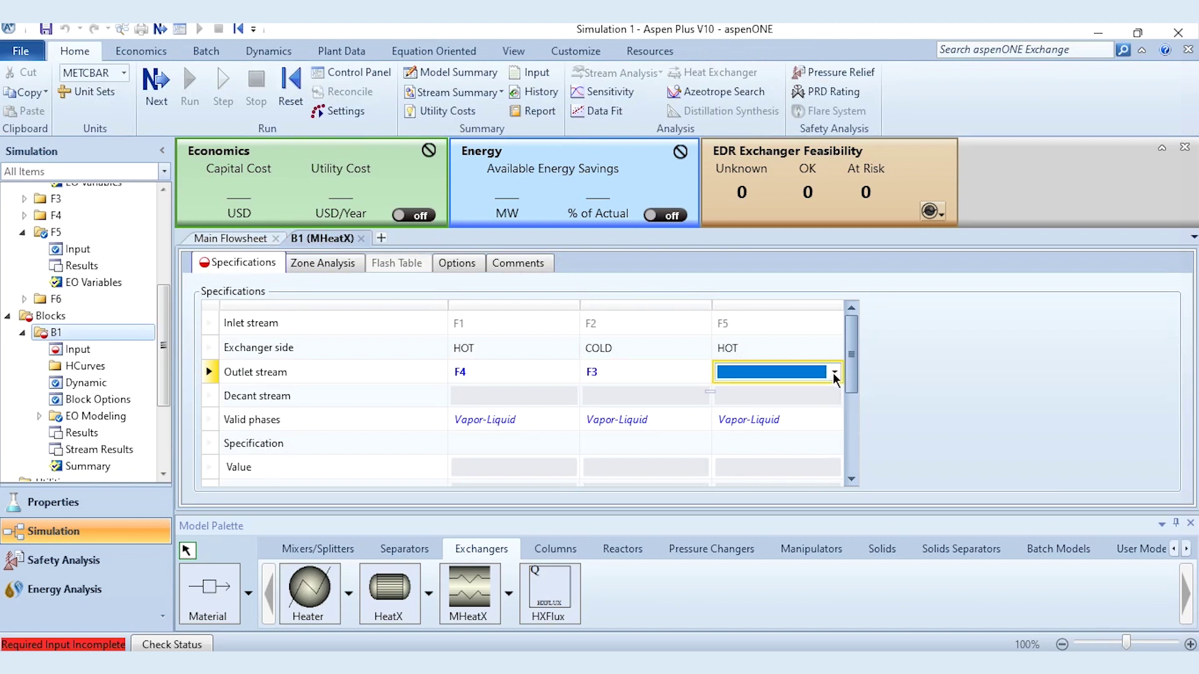
left_click(834, 373)
left_click(759, 409)
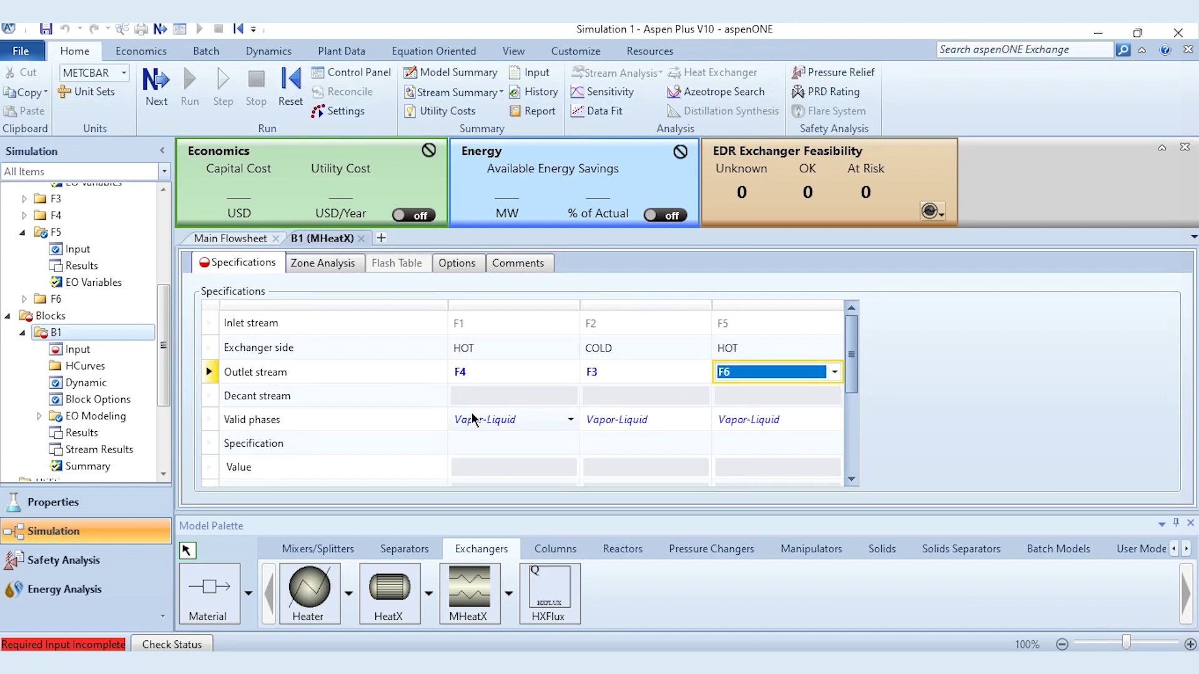
Specify an outlet temperature of 30 C for hot inlet stream F1 in block B1.
left_click_drag(853, 385, 857, 404)
mouse_move(571, 396)
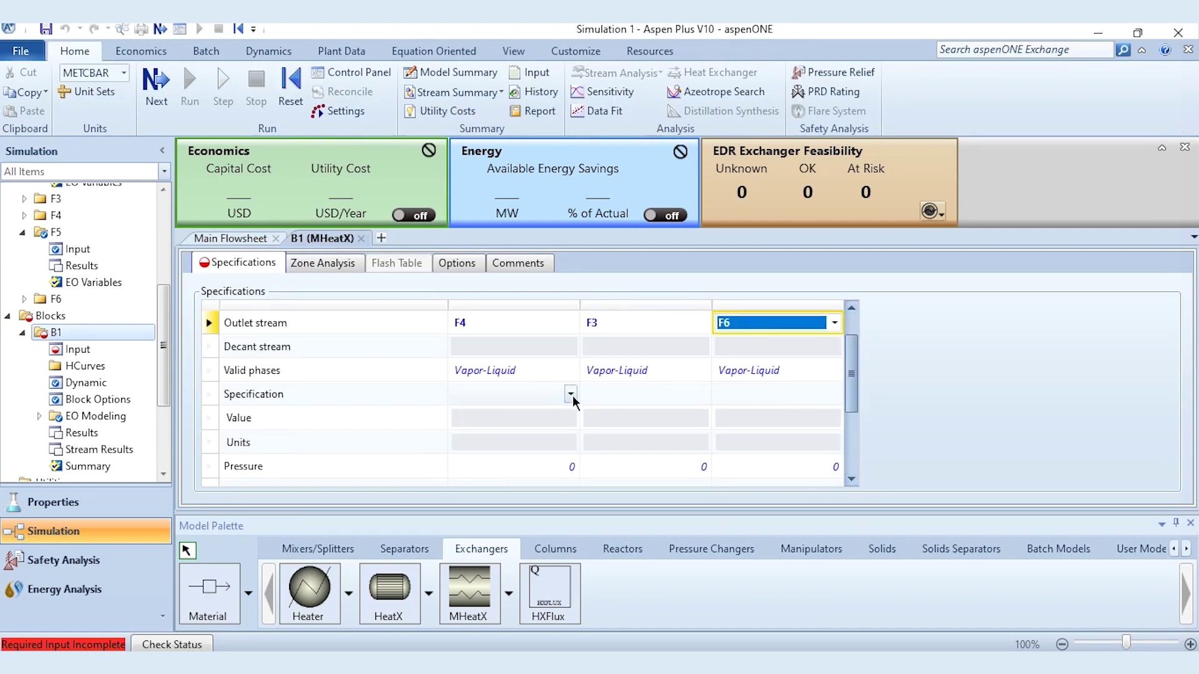
left_click(571, 395)
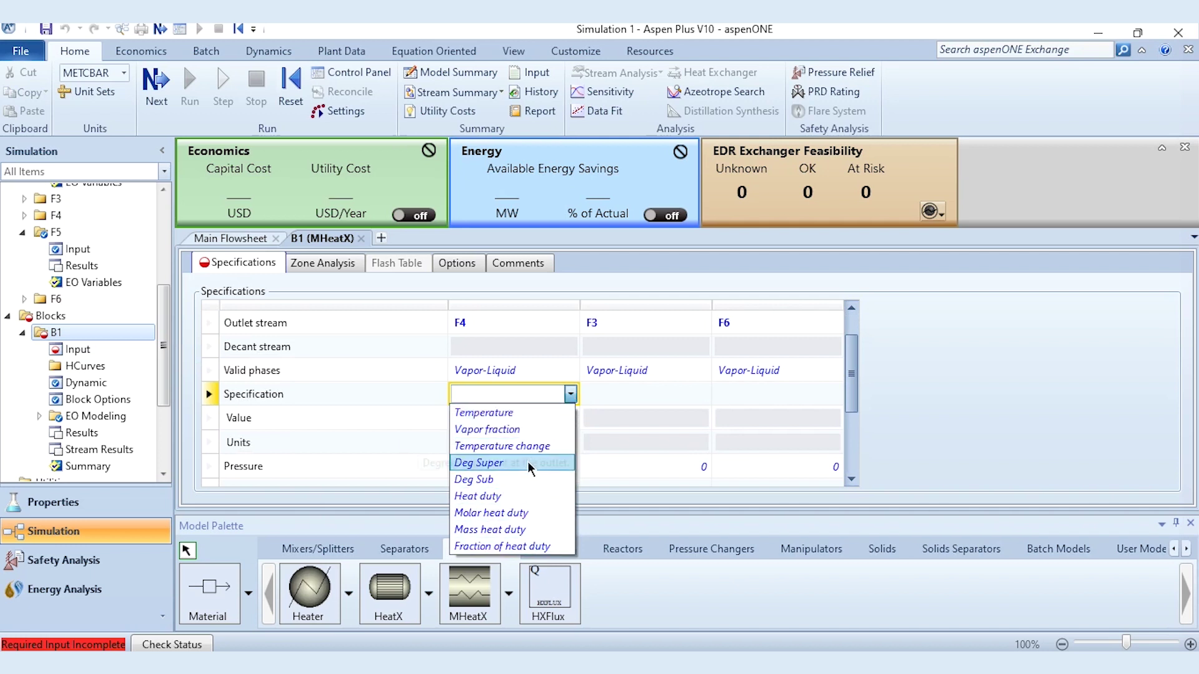
left_click(530, 413)
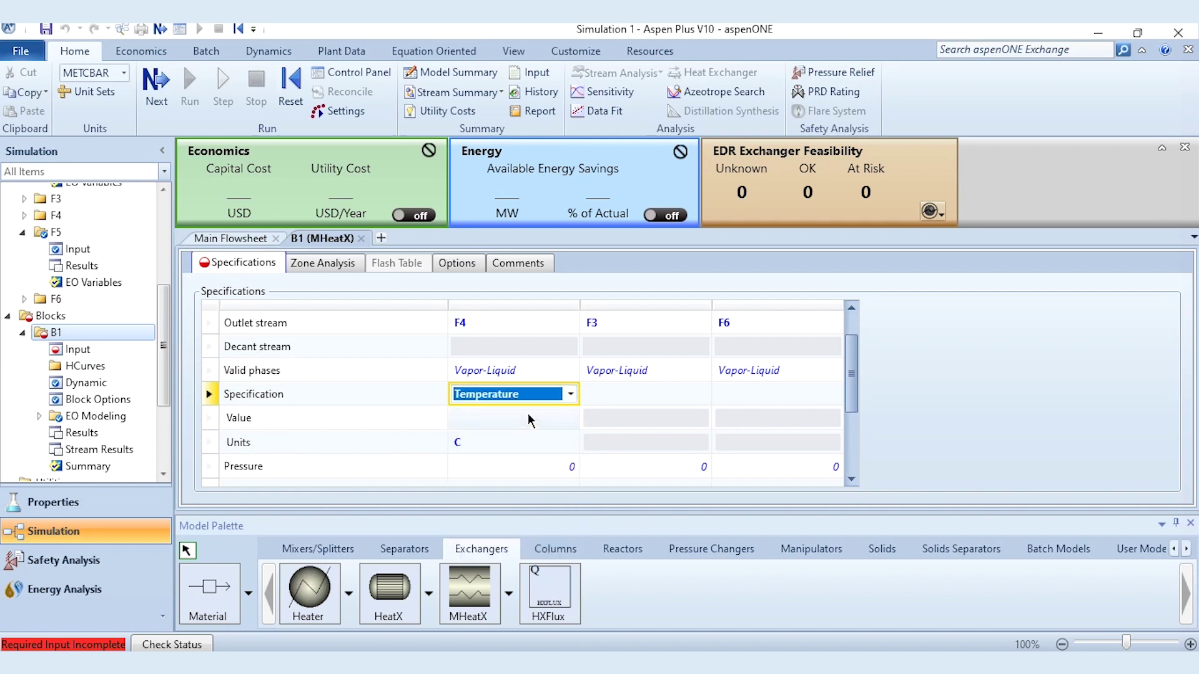
left_click(538, 417)
type("30")
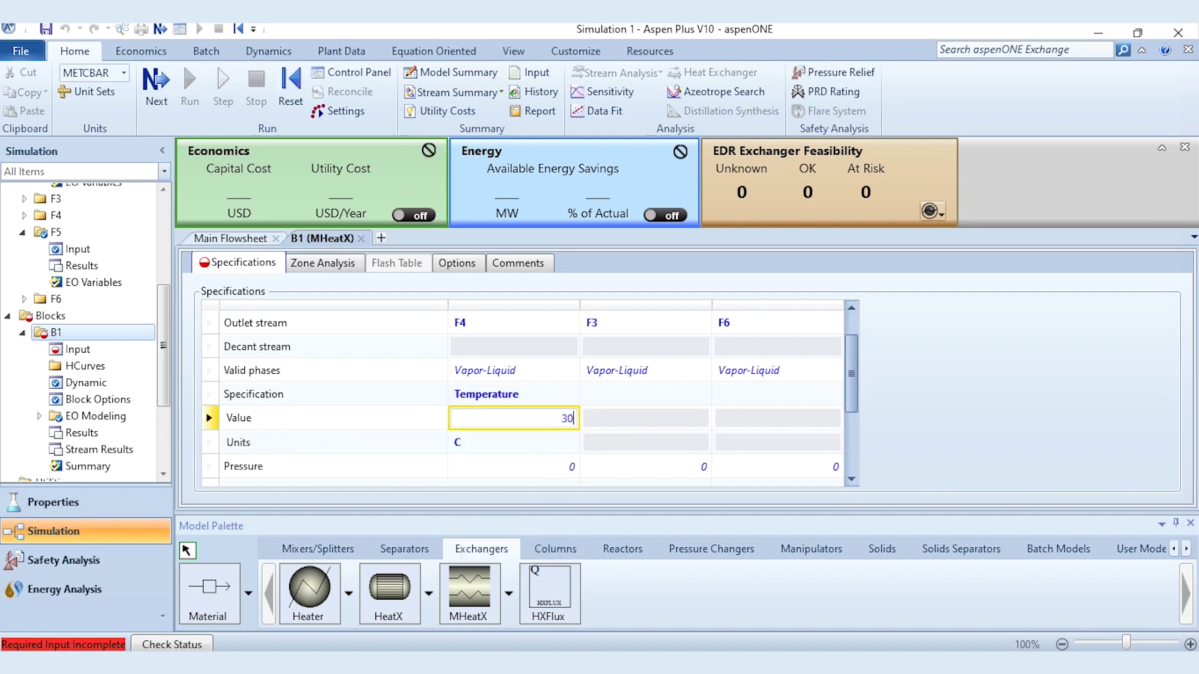
key("Return")
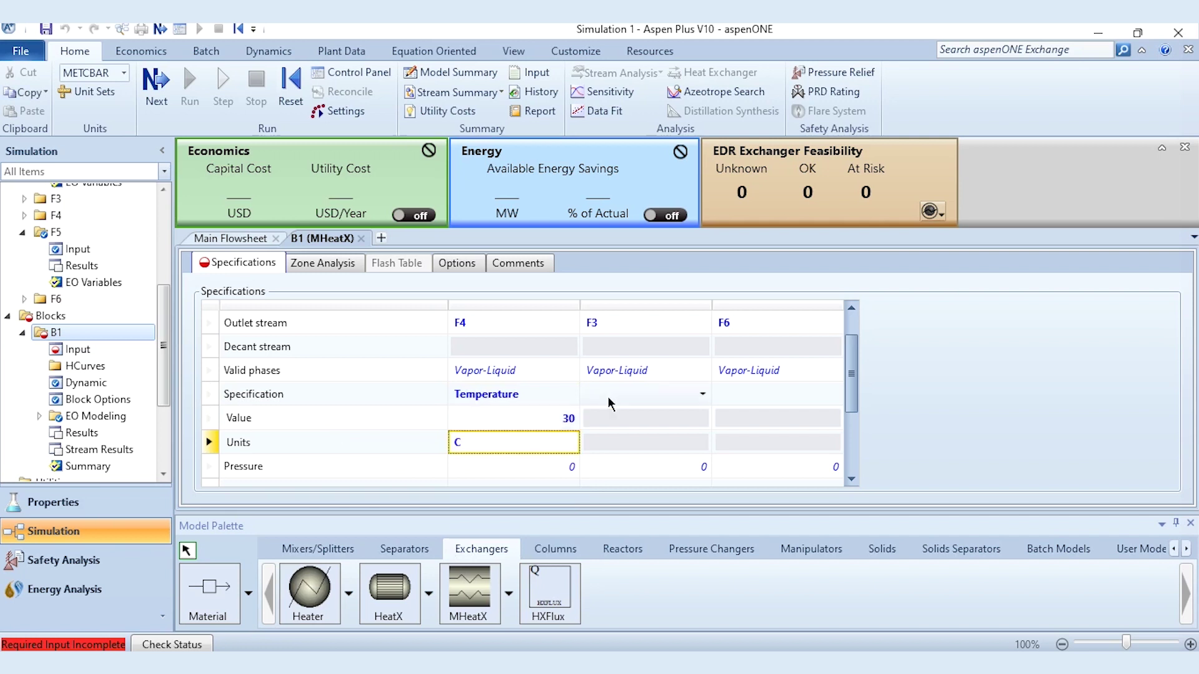
Specify an outlet temperature of 30 C for hot inlet stream F5 in block B1.
left_click(834, 396)
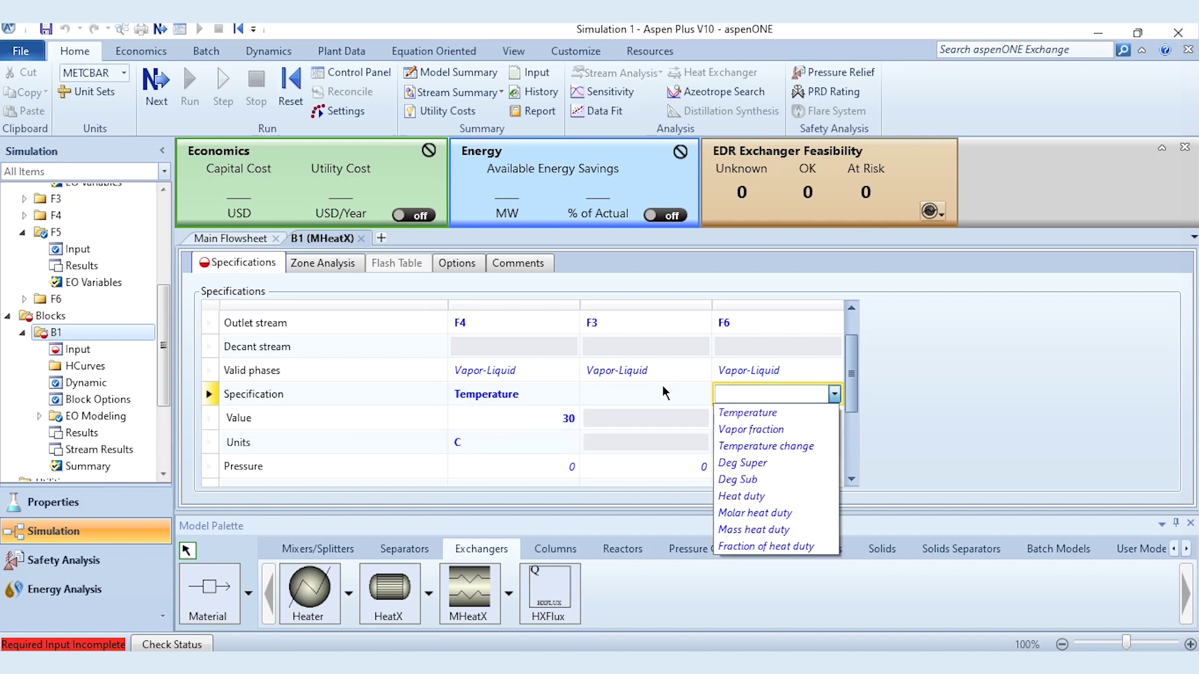
left_click(778, 412)
left_click(766, 418)
type("30")
key("Return")
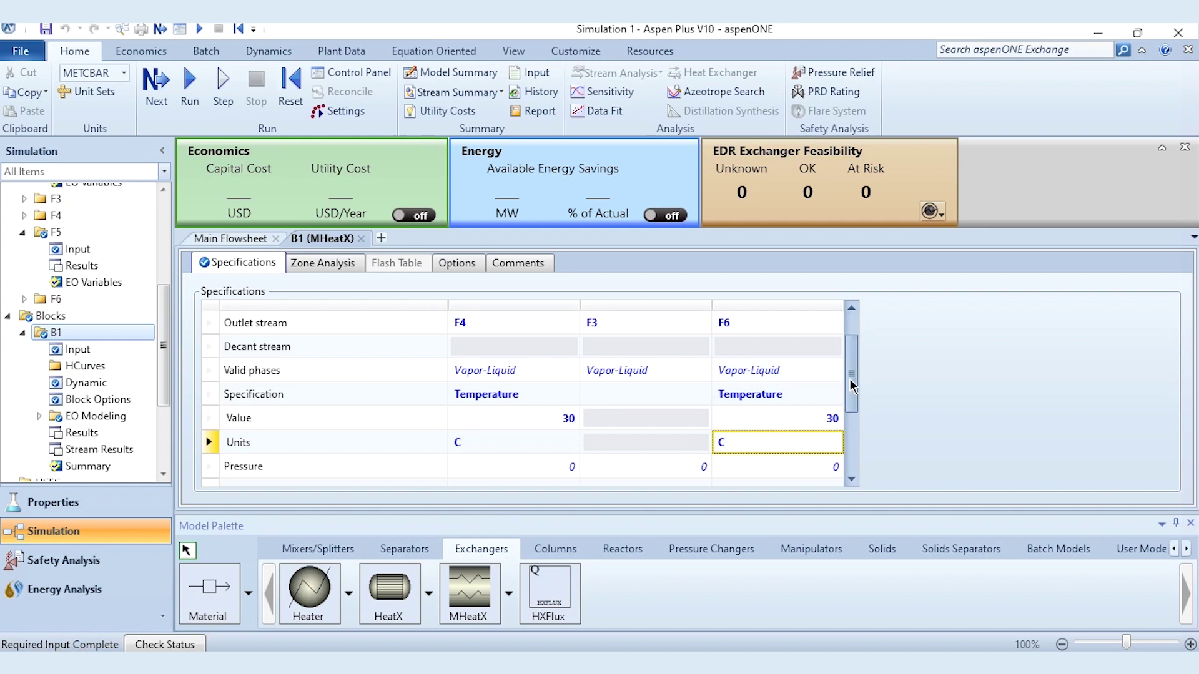
Set B1's pressure entries to -0.1 bar for F1 and F5 and -0.2 bar for F2.
left_click_drag(852, 387, 854, 407)
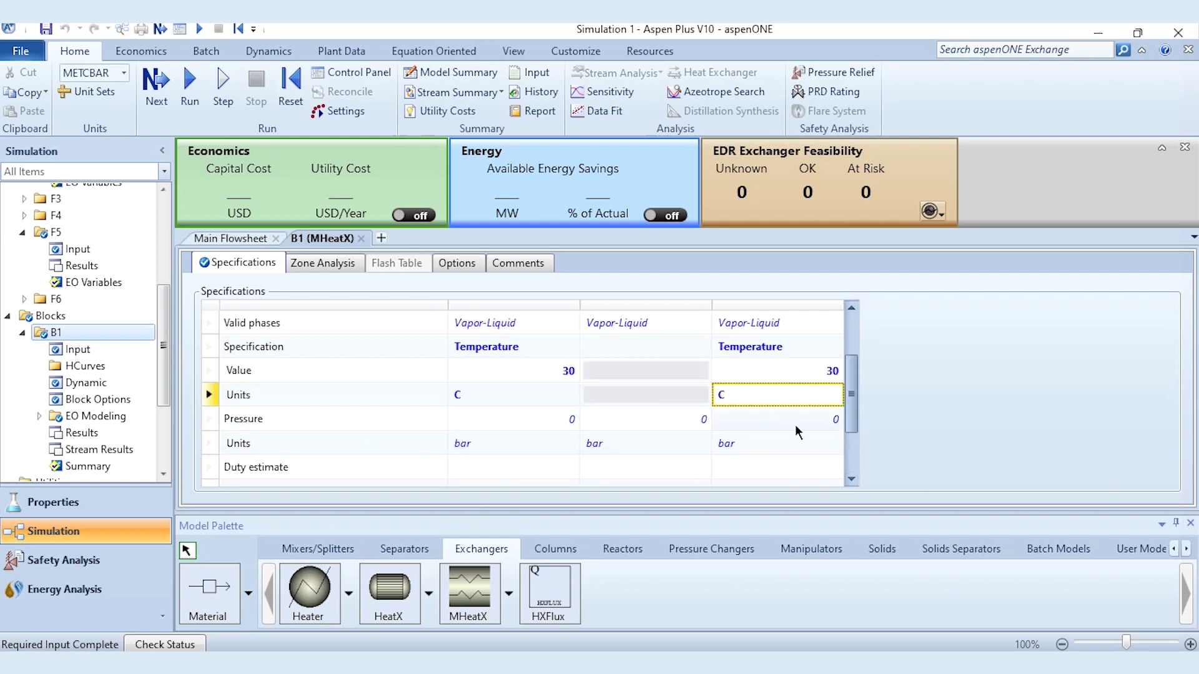
mouse_move(660, 414)
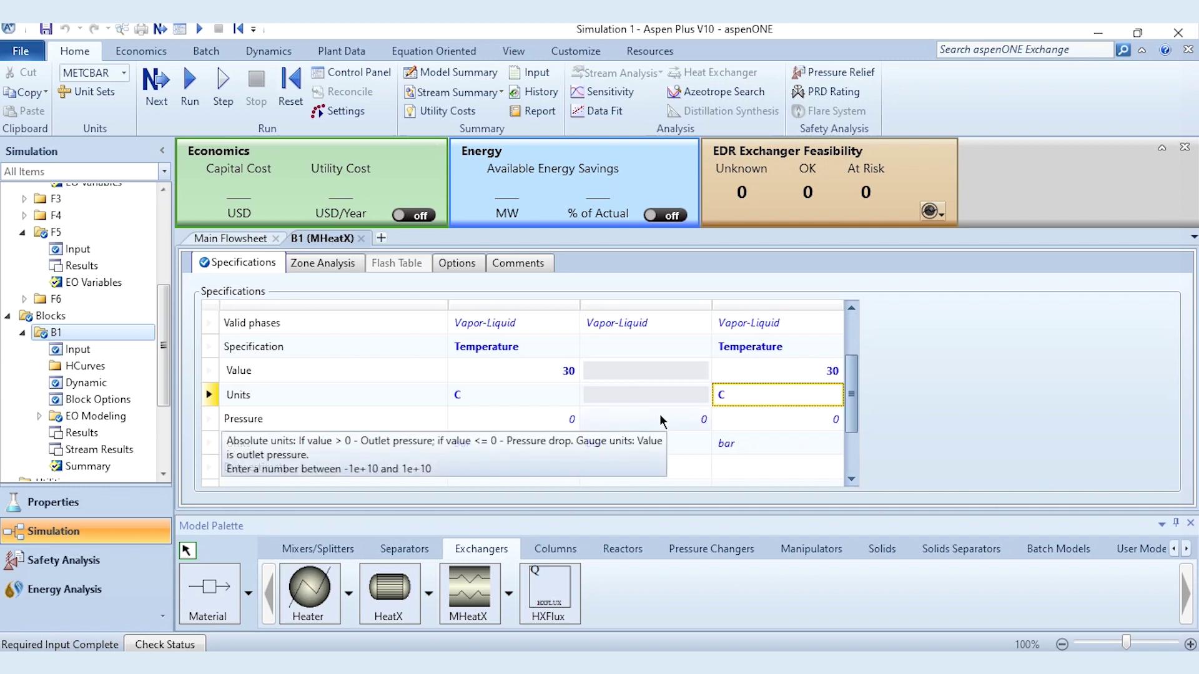
left_click(480, 415)
type("-0.1")
key("Return")
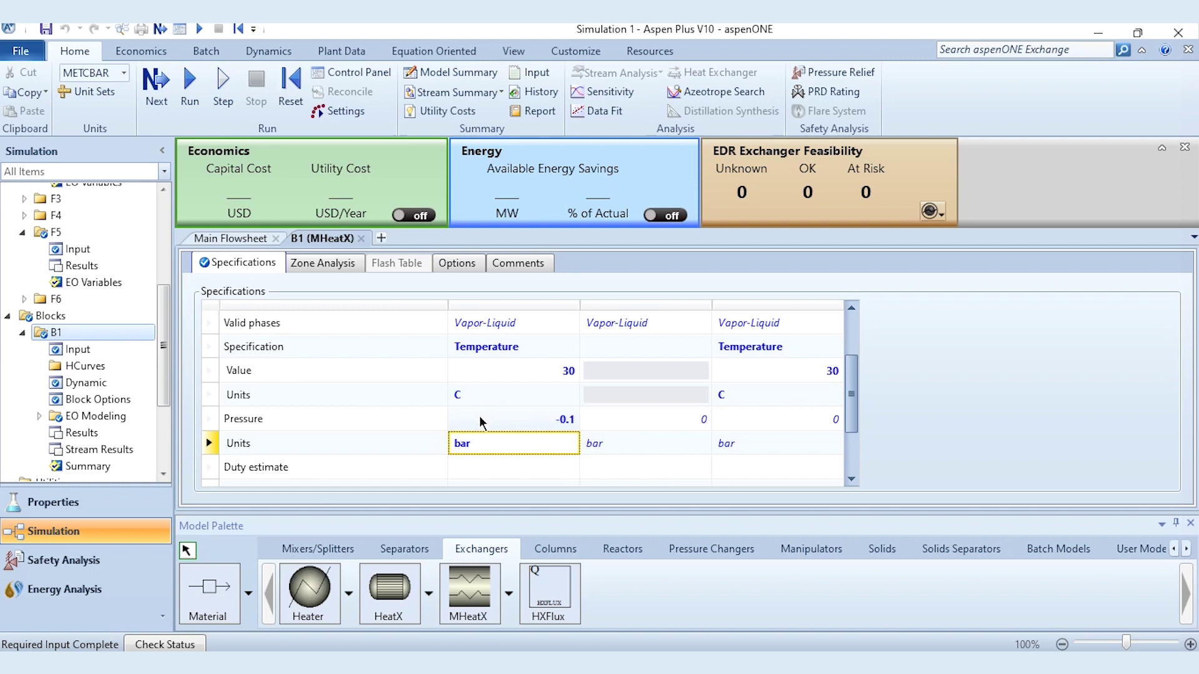
left_click(811, 418)
type("-0.1")
key("Return")
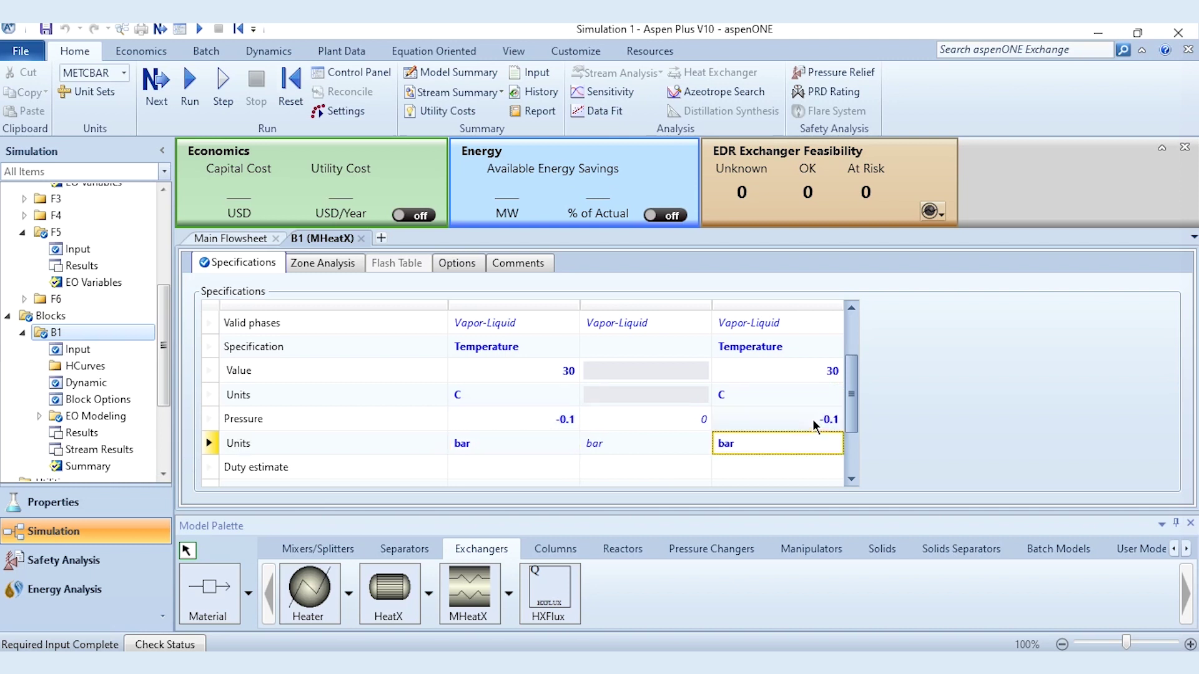
left_click(668, 418)
type("-0.2")
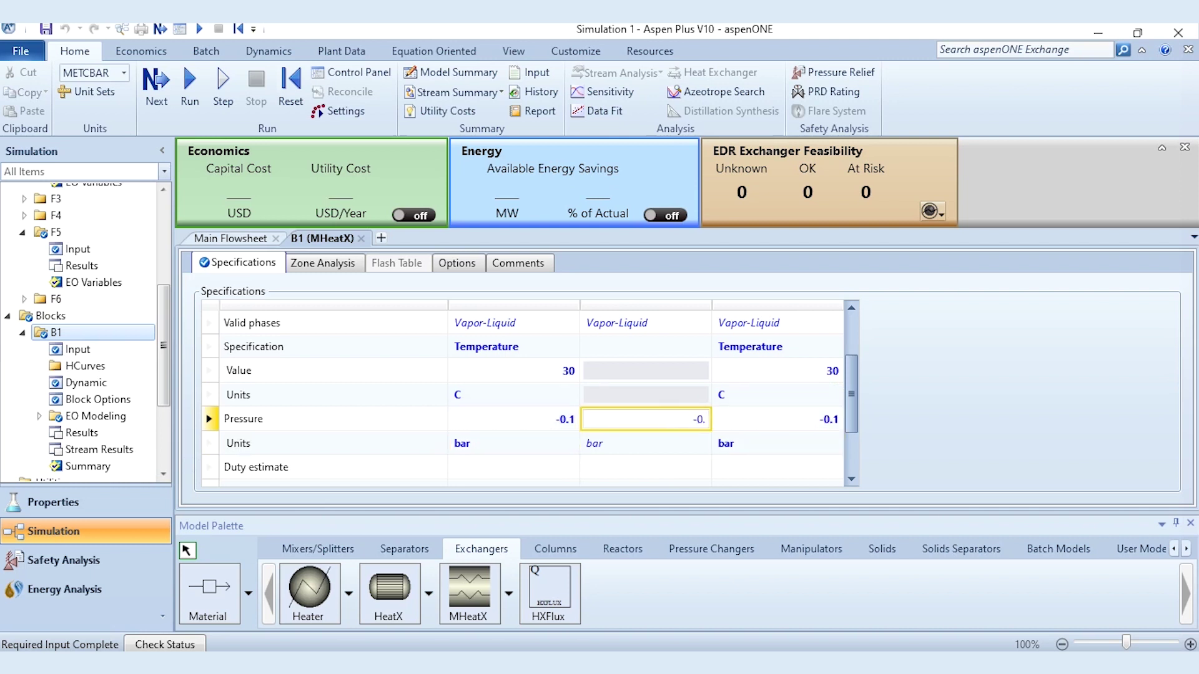
key("Return")
Run the simulation and show the stream duties in B1's results in kW.
left_click(188, 103)
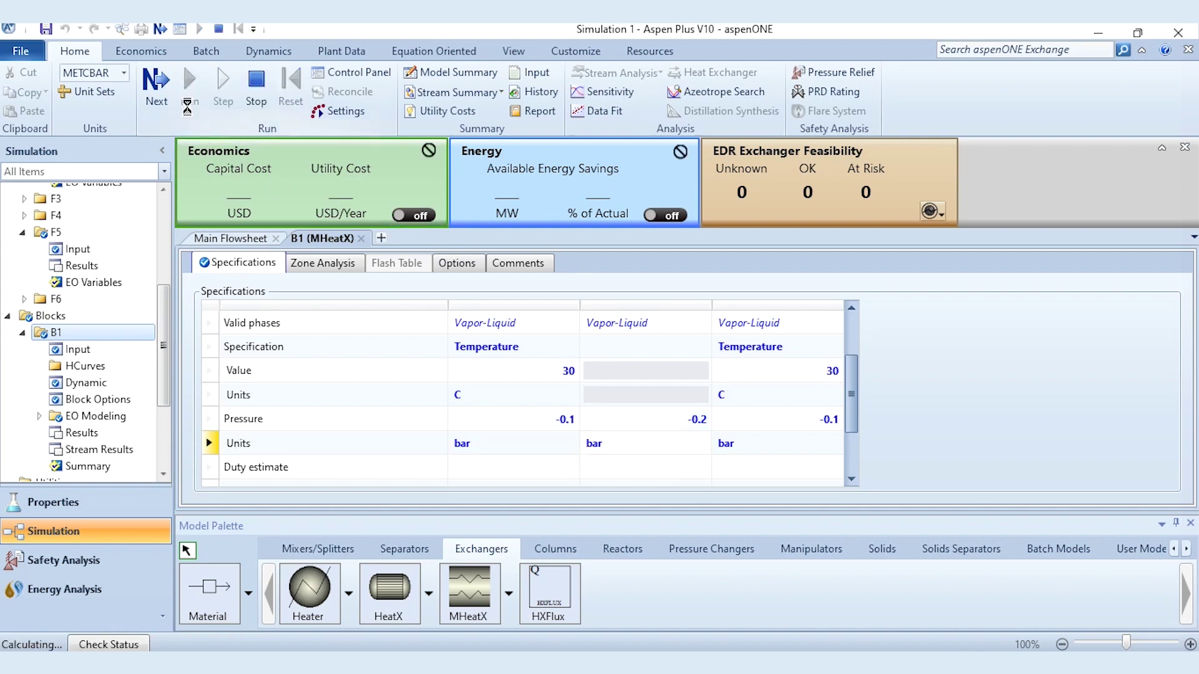
left_click(93, 433)
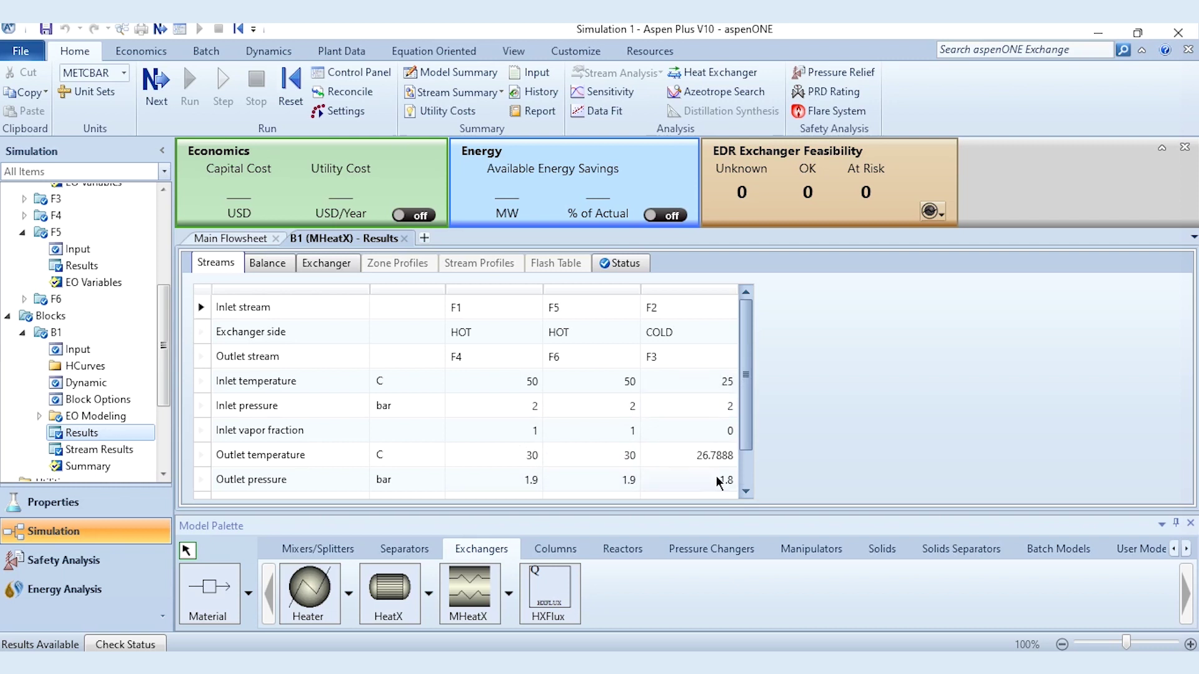
left_click(747, 492)
left_click(406, 479)
left_click(400, 506)
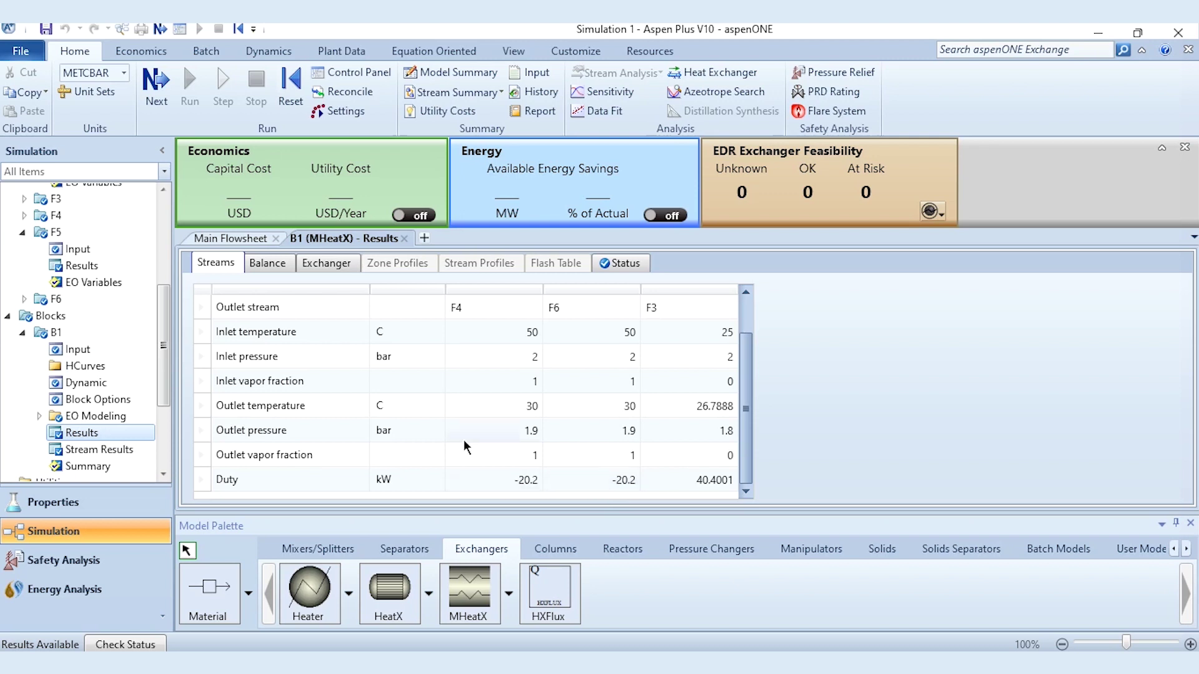
Review B1's overall balance and display the exchanger duty in kW.
left_click(273, 267)
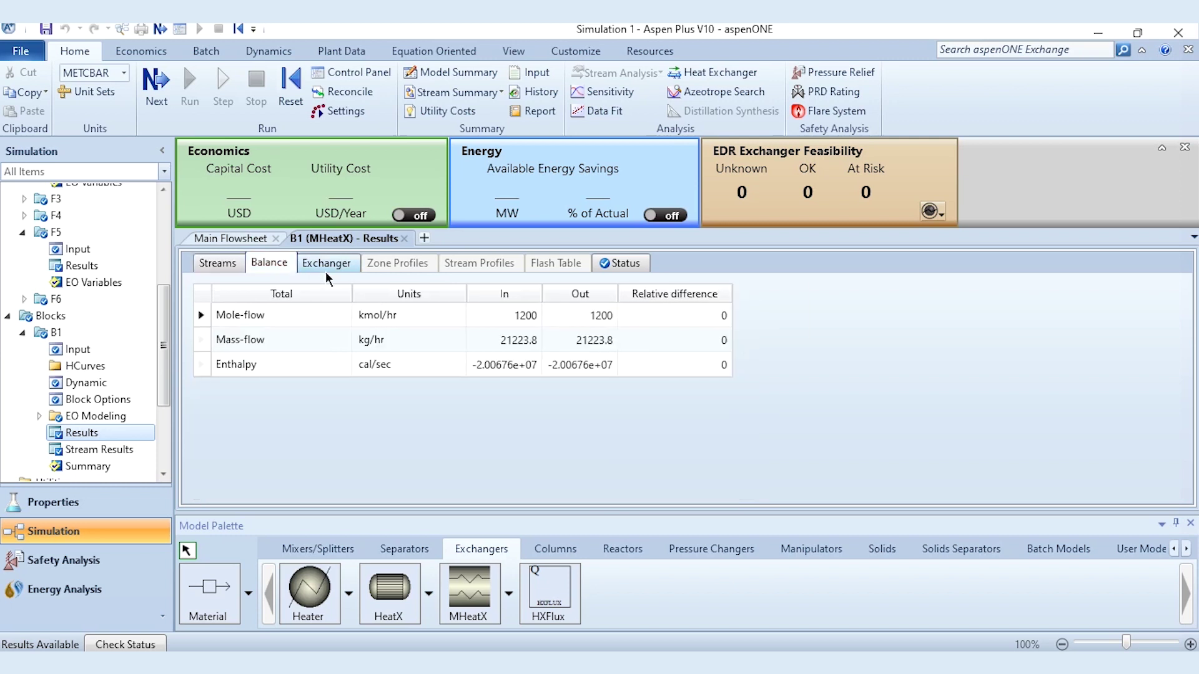
left_click(326, 270)
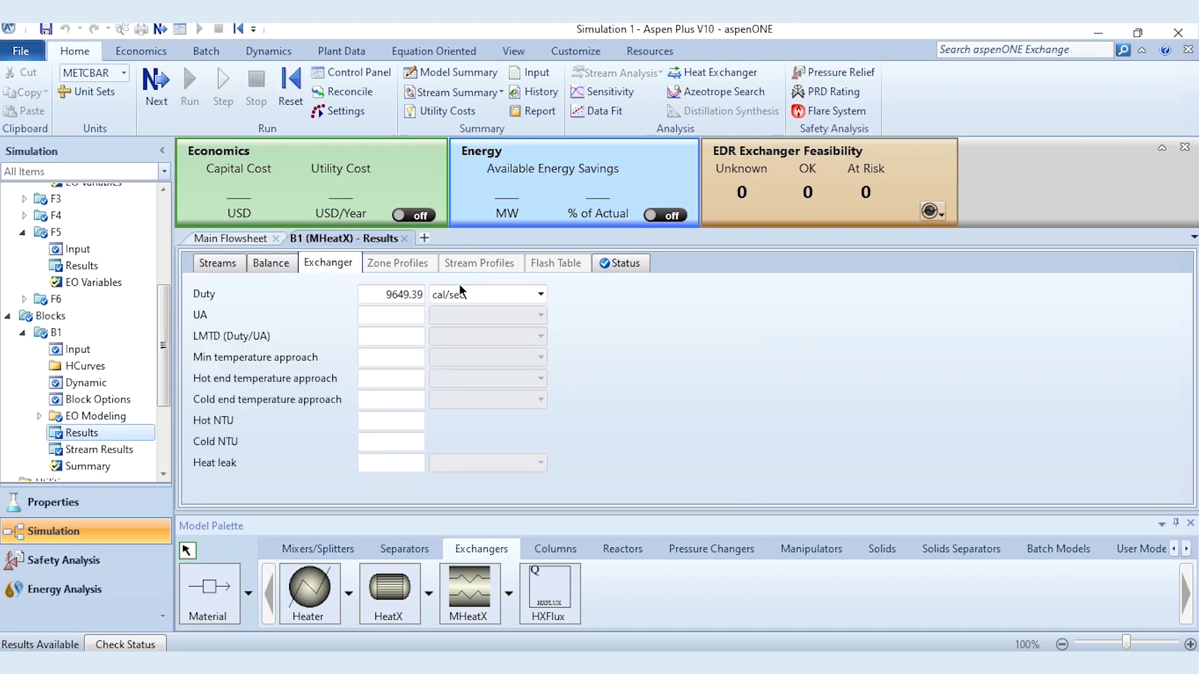
left_click(478, 293)
type("kW")
key("Return")
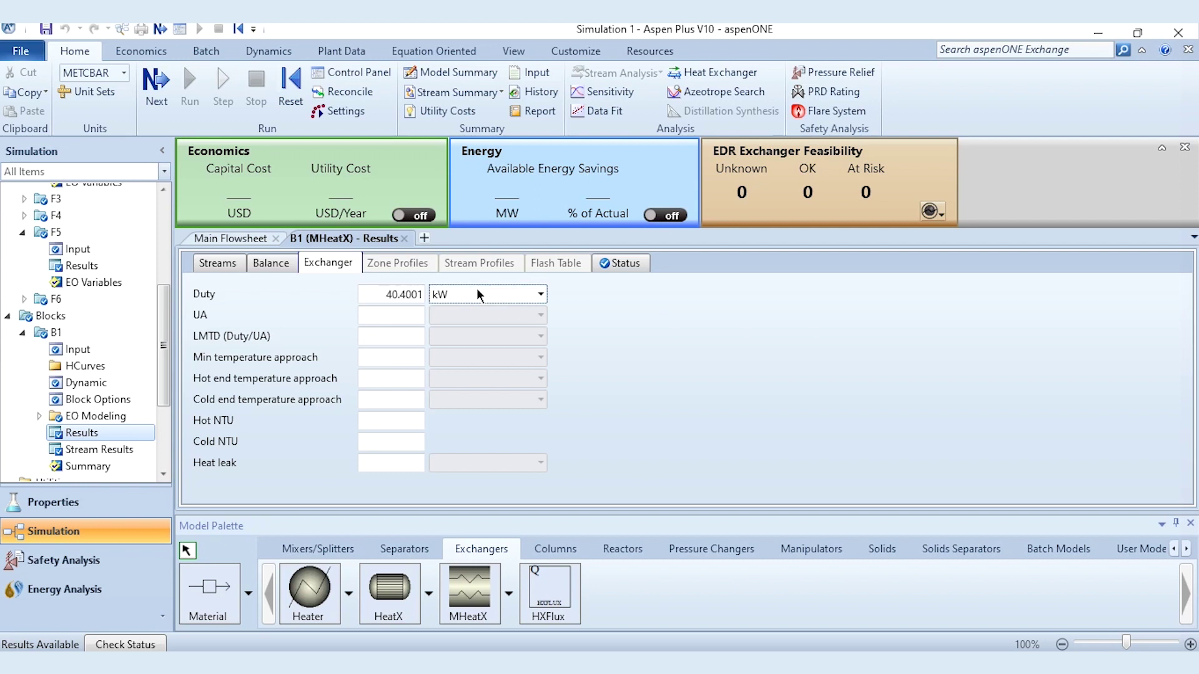
Open B1's stream results and examine the material properties of all inlet and outlet streams down to the mole flows.
left_click(655, 361)
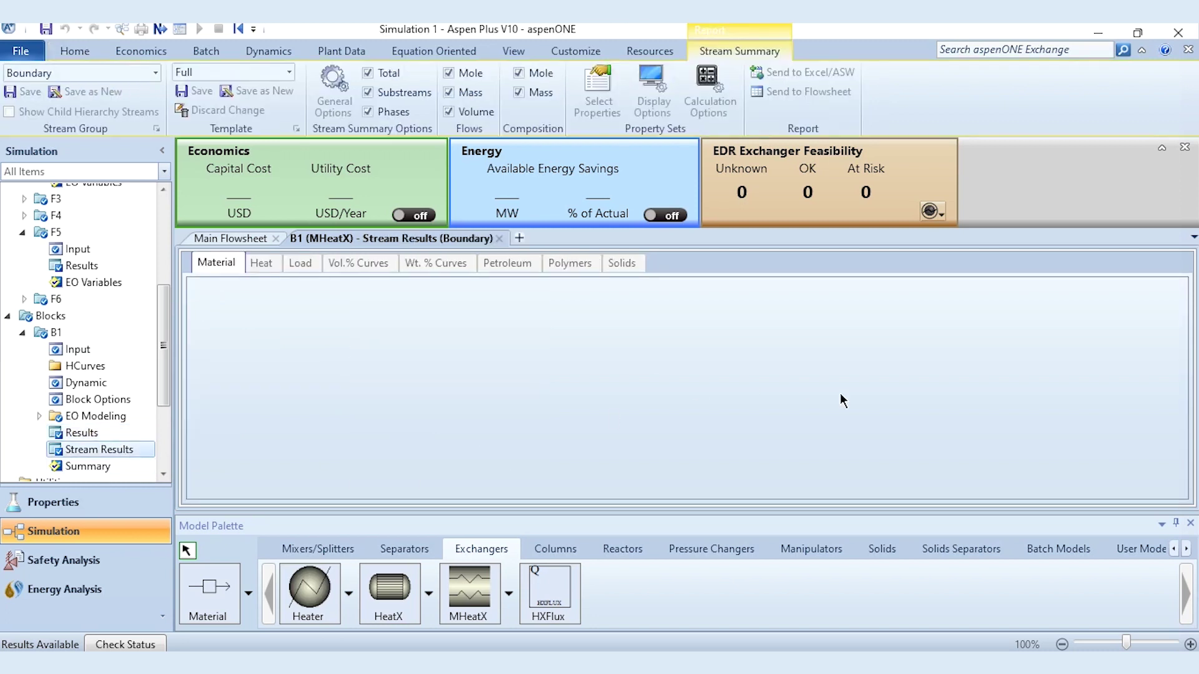
left_click(1181, 492)
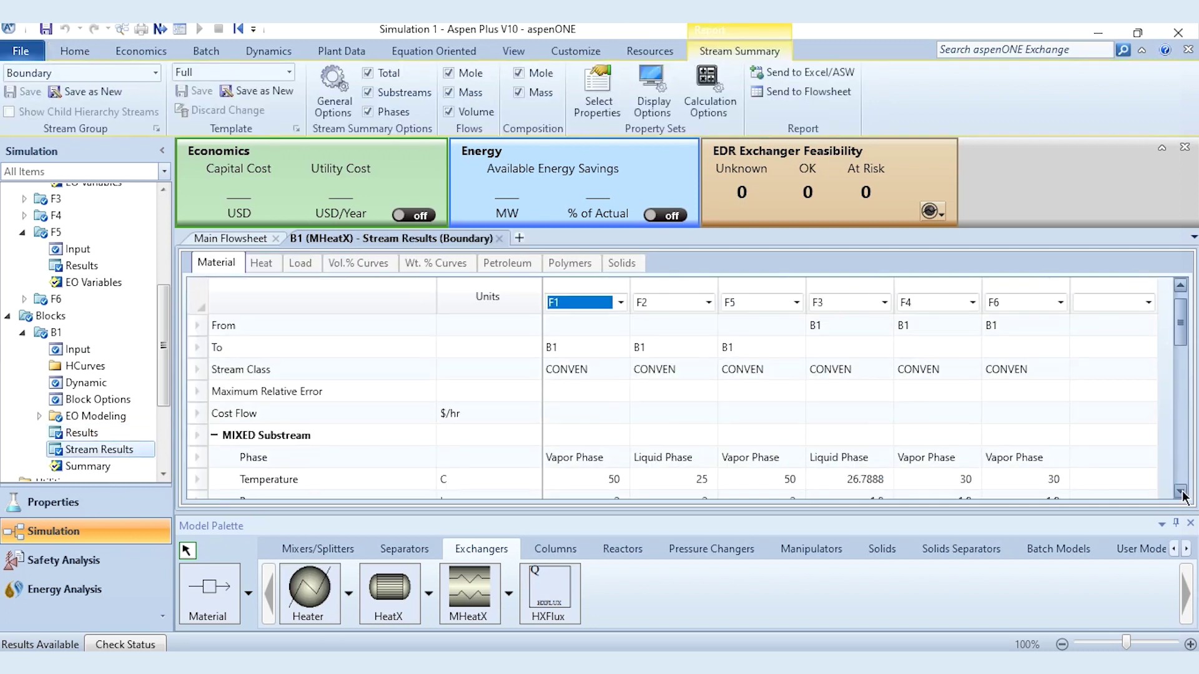
left_click_drag(1182, 494, 1182, 493)
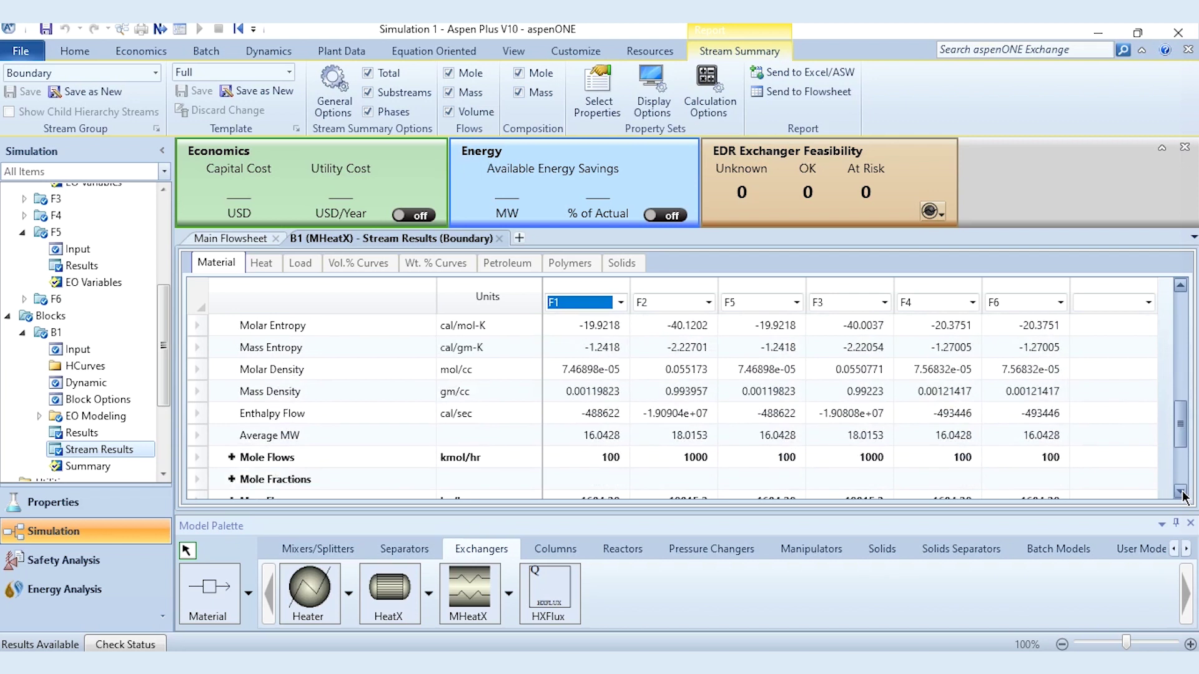